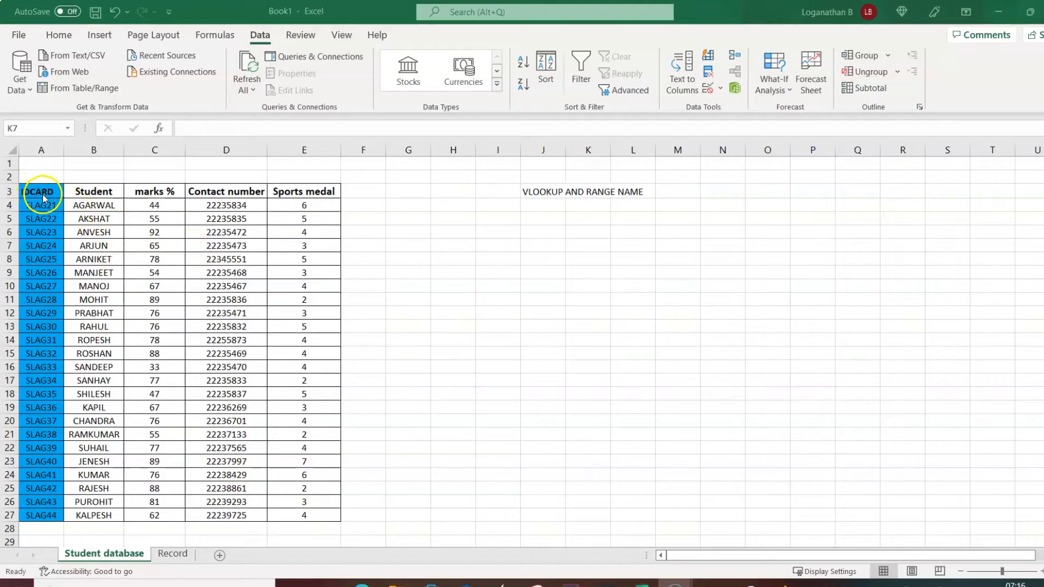
# - Examine the student table in A3:E27 of the Student database sheet, including its IDCARD column
pyautogui.moveTo(40, 192); pyautogui.dragTo(291, 508)
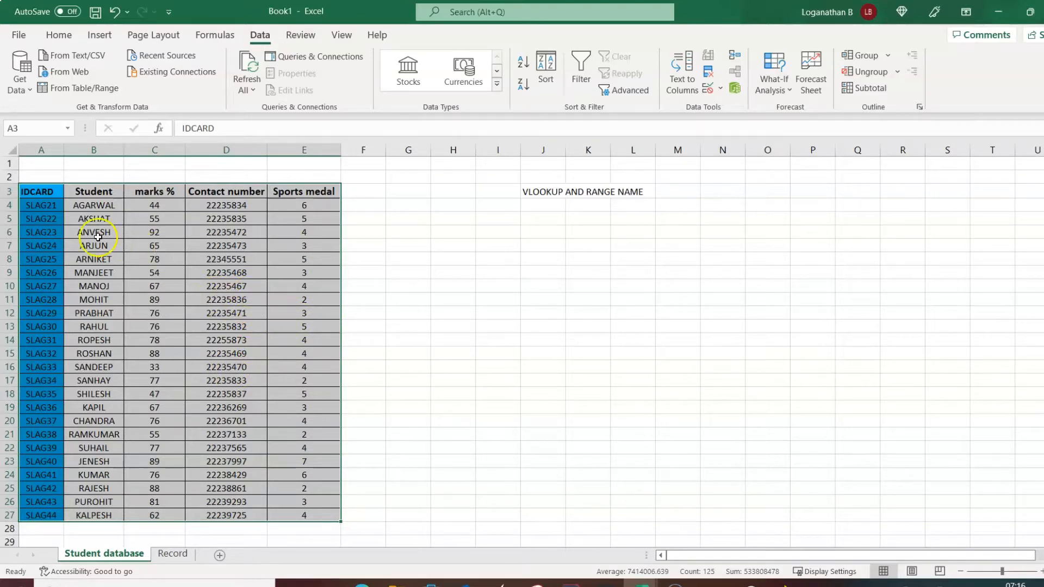
pyautogui.click(137, 270)
pyautogui.moveTo(47, 194); pyautogui.dragTo(95, 267)
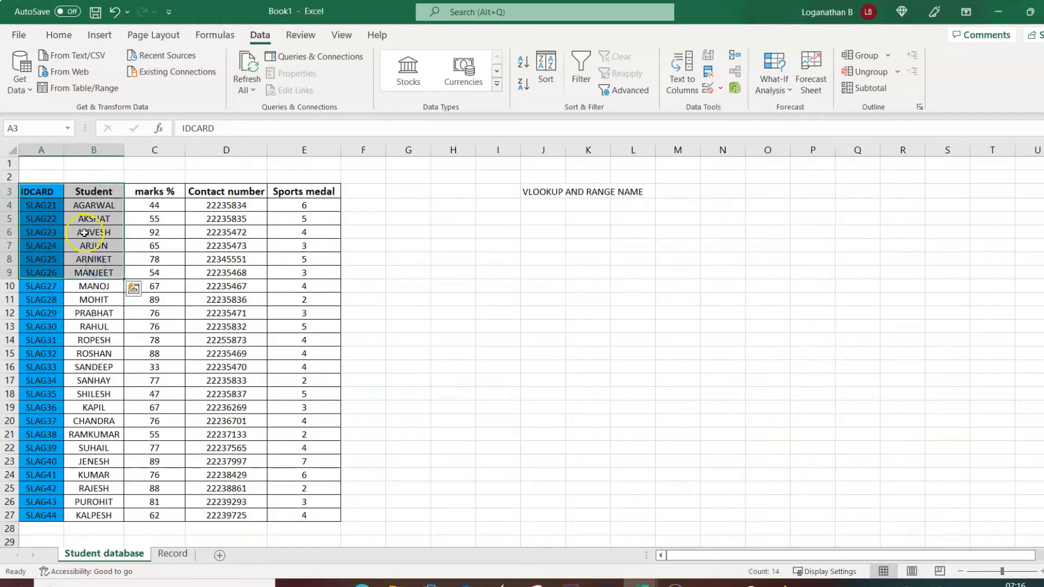
pyautogui.click(163, 222)
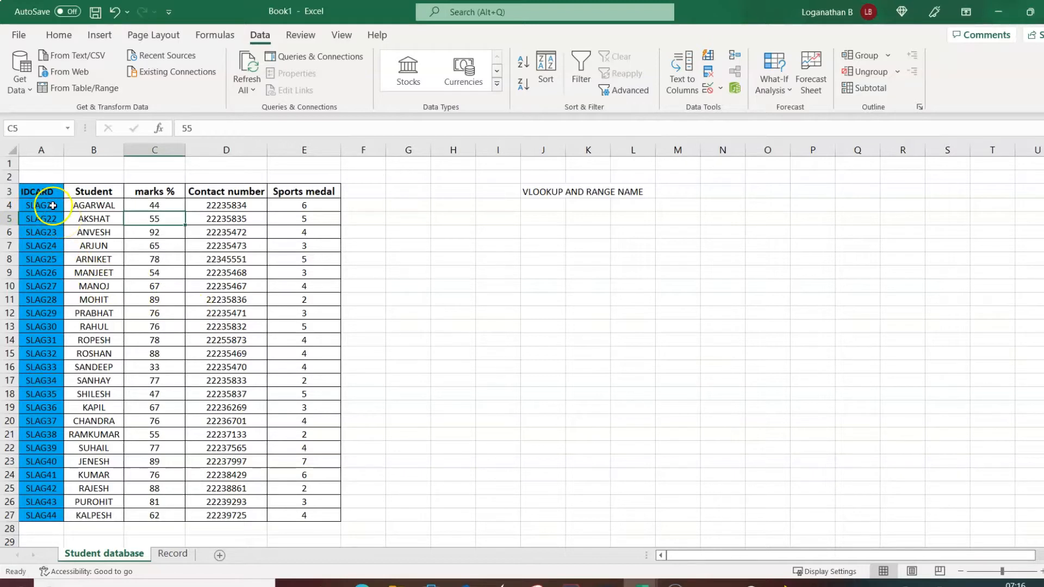
pyautogui.moveTo(47, 191); pyautogui.dragTo(53, 513)
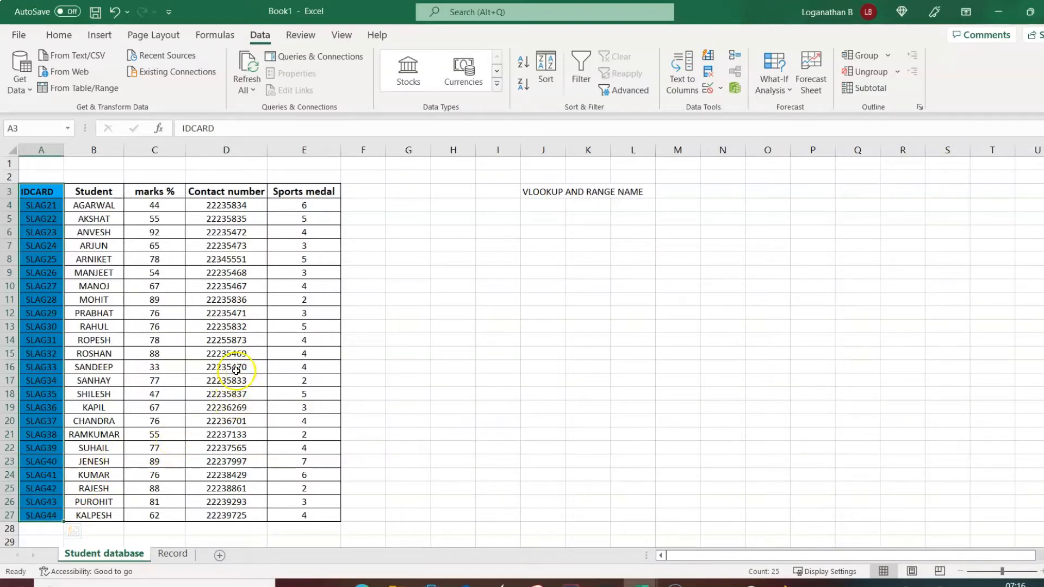
pyautogui.click(320, 269)
pyautogui.click(367, 257)
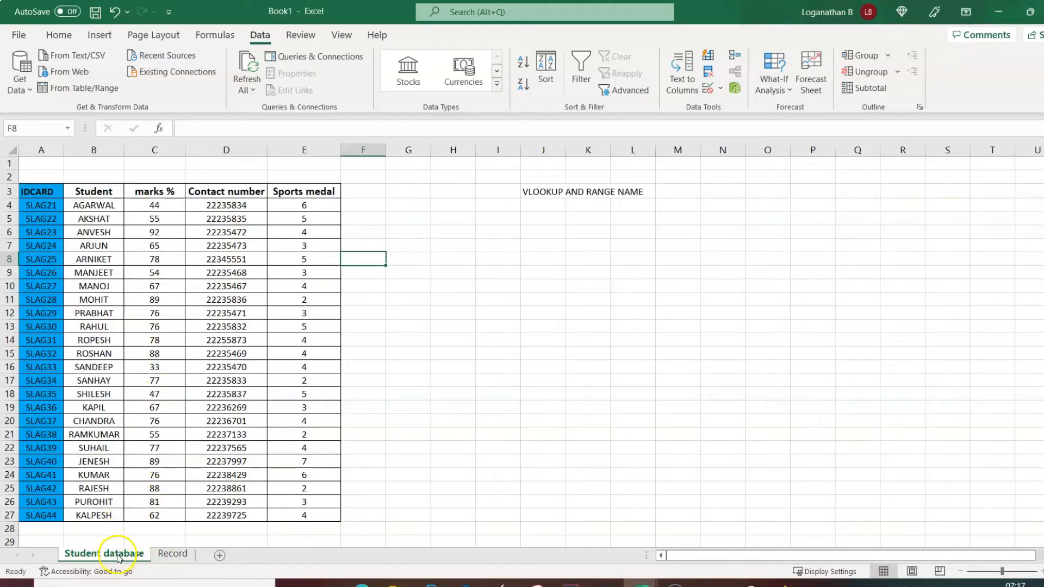
# - On the Record sheet, choose SLAG23 as the ID card number in cell D4
pyautogui.click(172, 553)
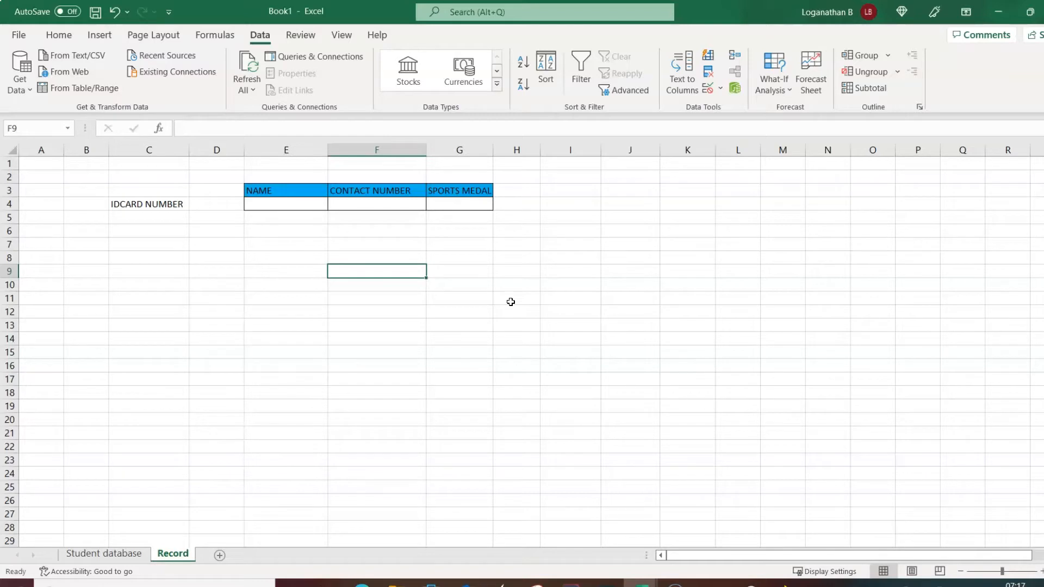
pyautogui.click(277, 206)
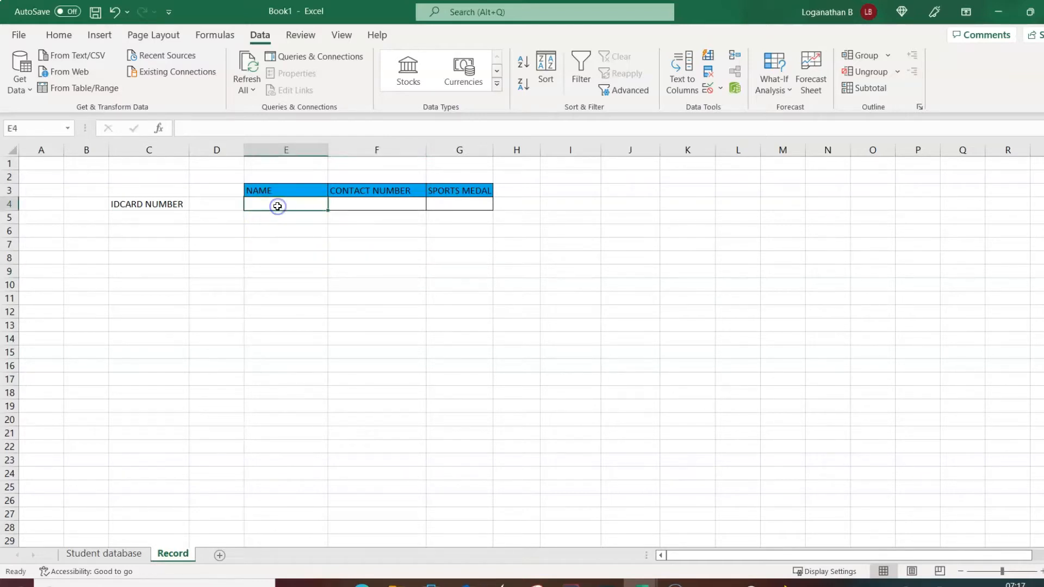
pyautogui.click(219, 210)
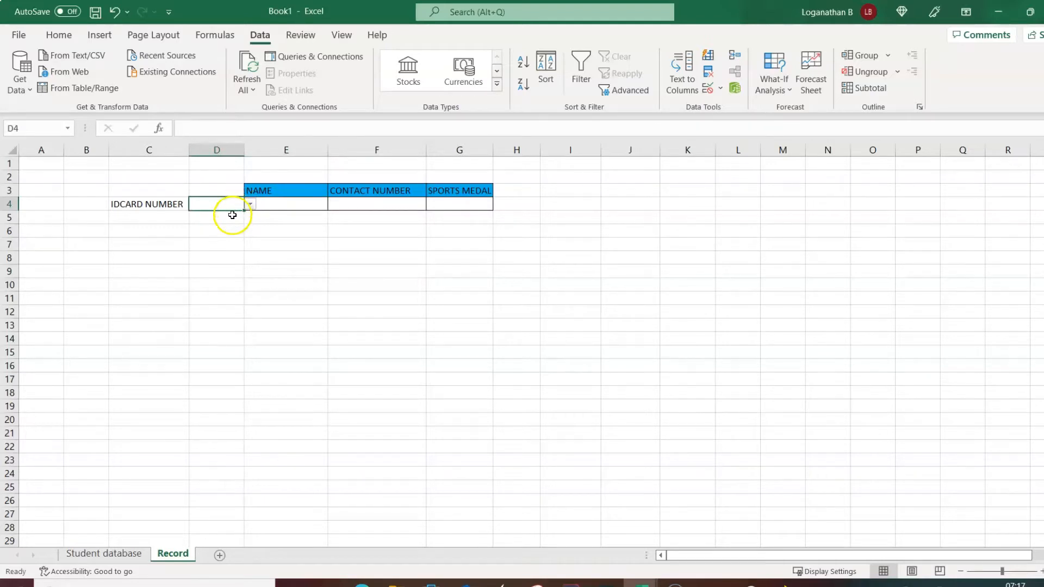
pyautogui.click(251, 205)
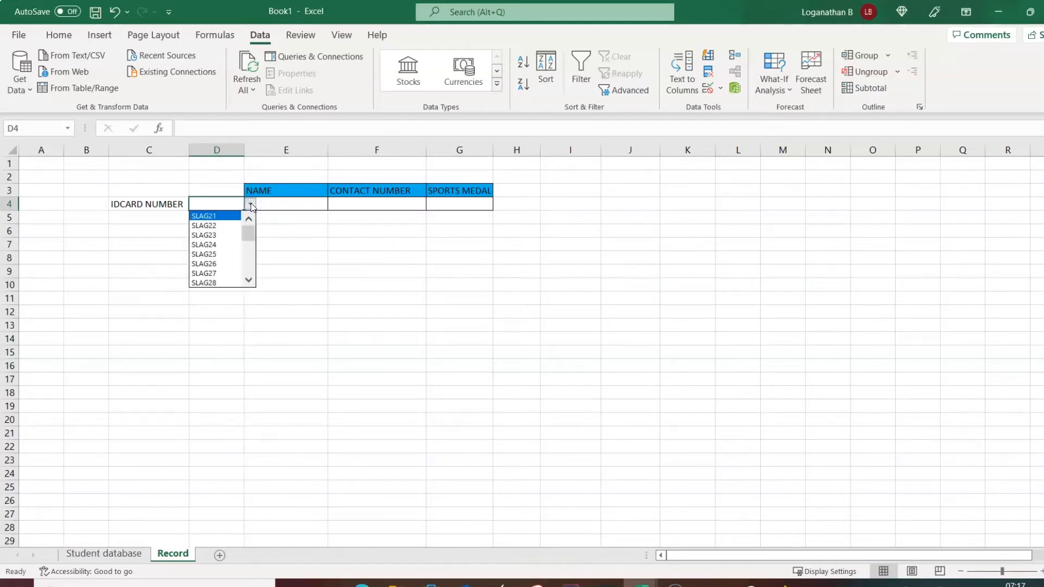
pyautogui.click(212, 235)
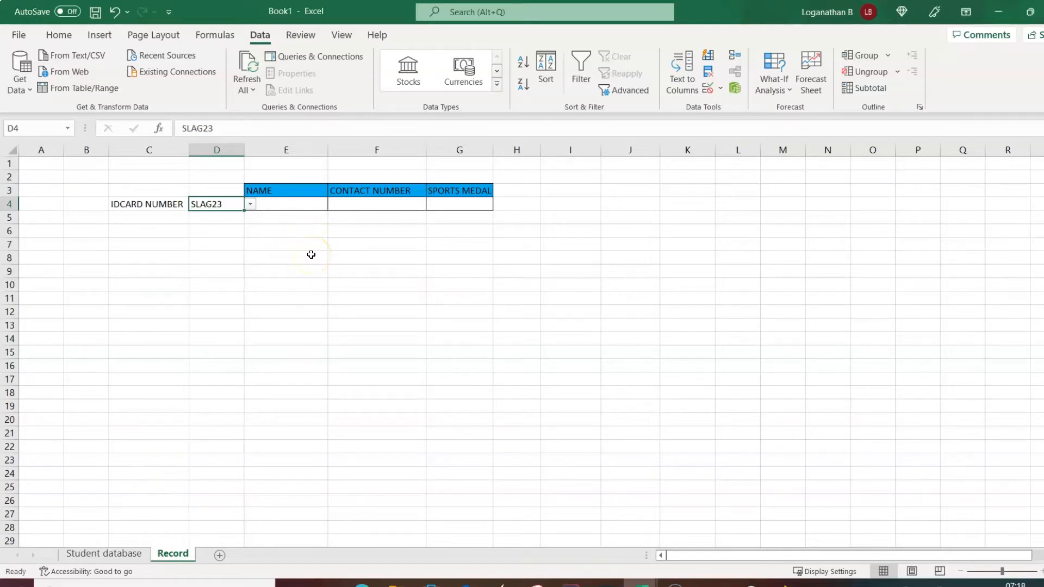
# - Begin a VLOOKUP formula in the NAME cell E4 with D4 as lookup value and 'Student database'!A3:E27 as table array
pyautogui.click(295, 203)
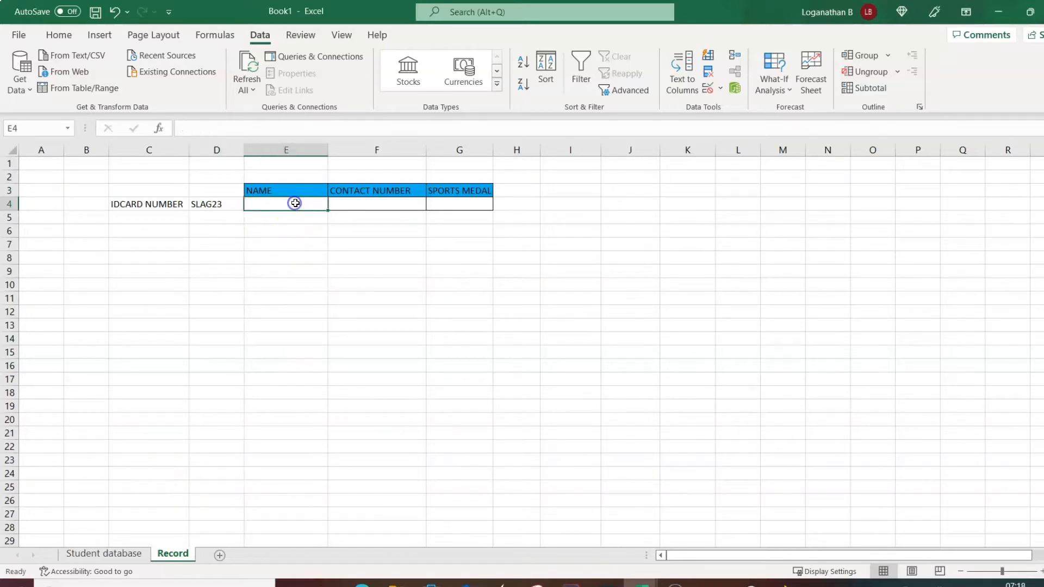
pyautogui.write('=')
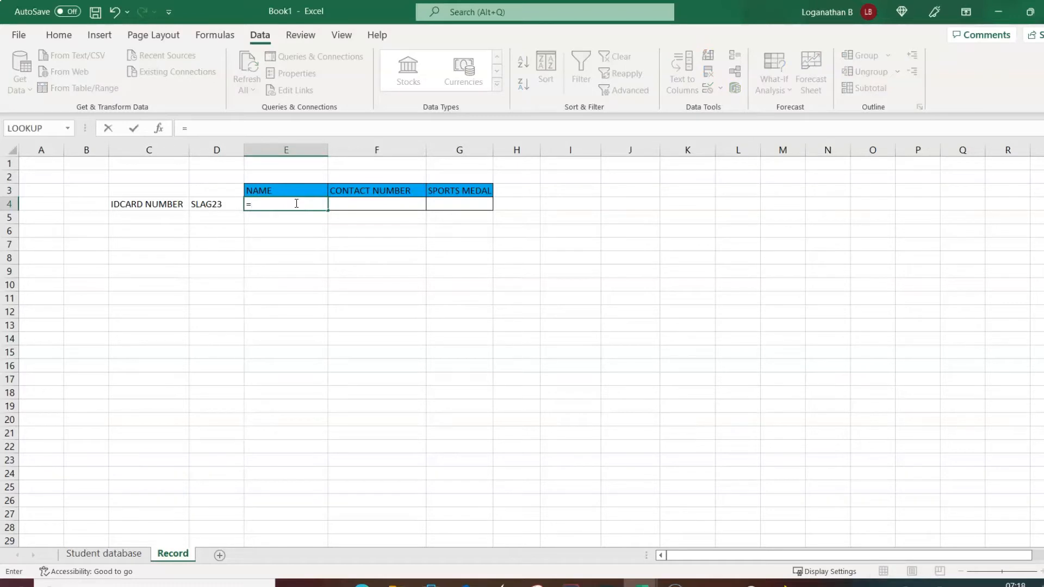
pyautogui.write('VLOOKUP(')
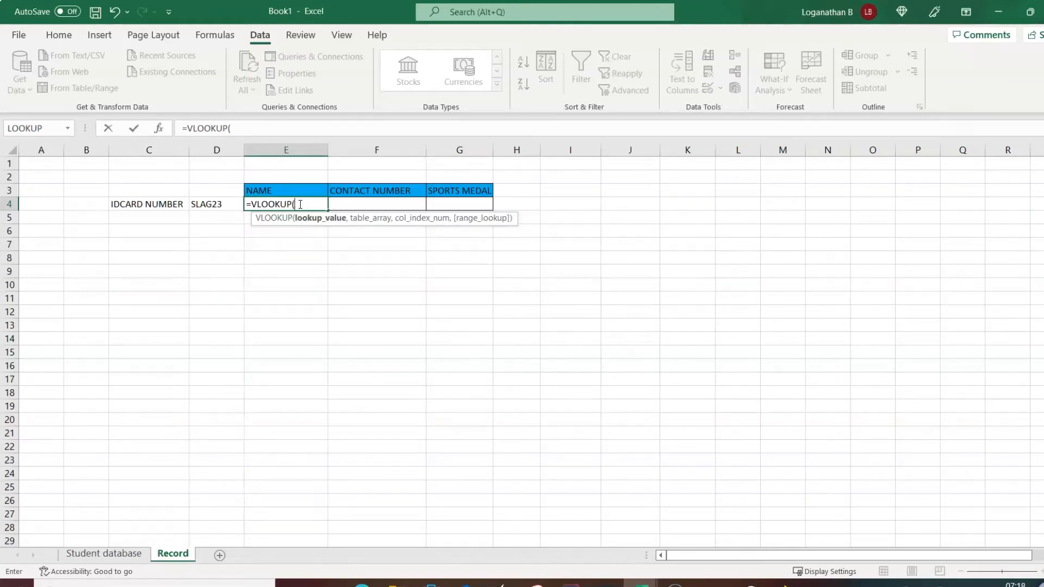
pyautogui.click(213, 205)
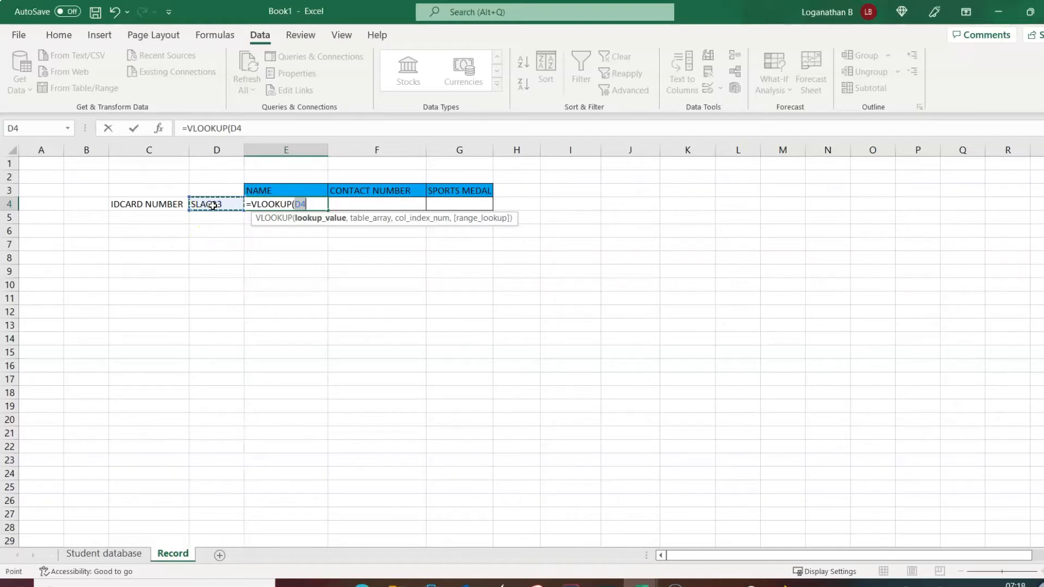
pyautogui.write(',')
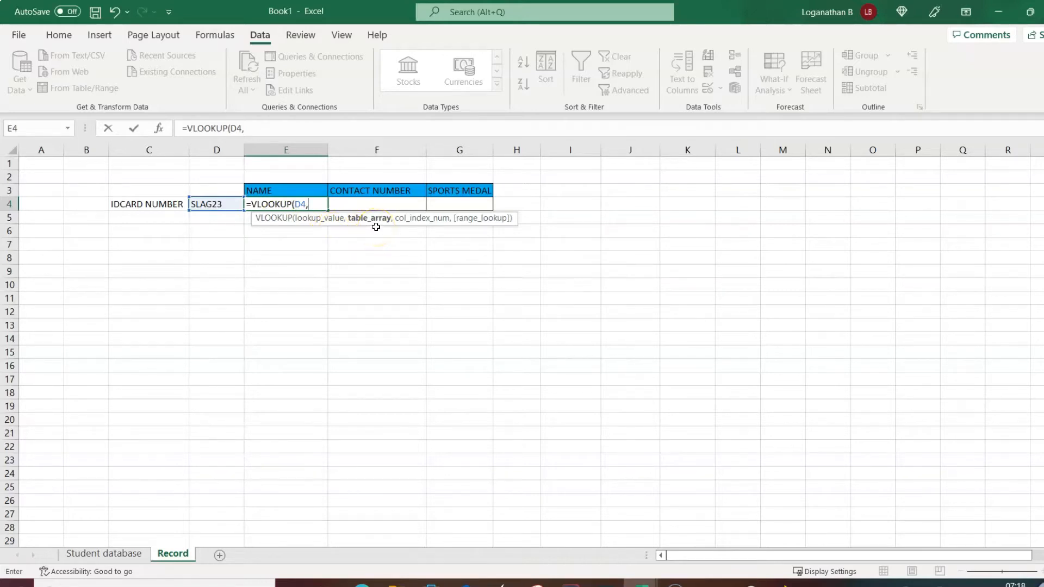
pyautogui.click(105, 554)
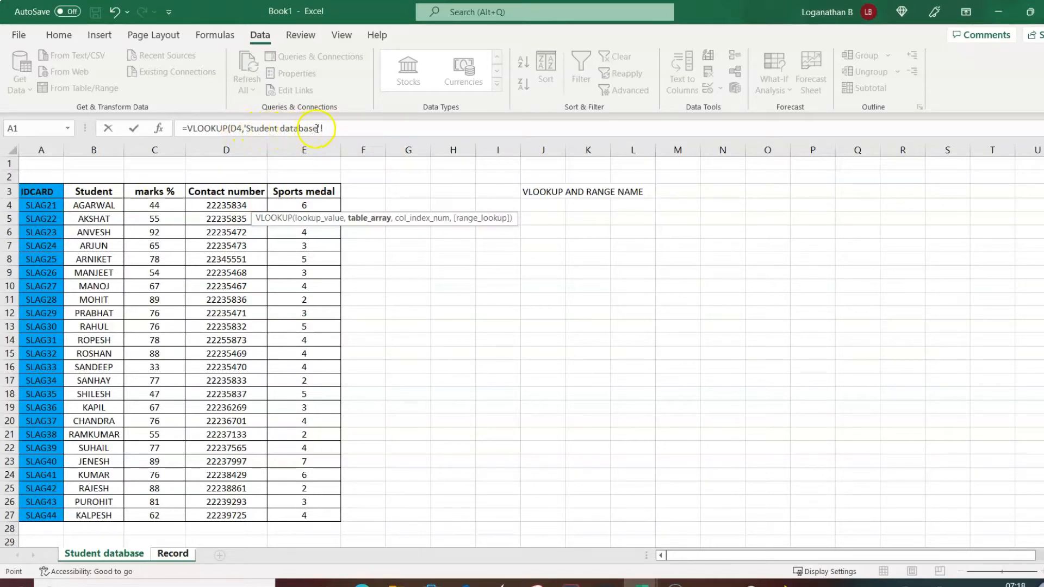
pyautogui.click(40, 193)
pyautogui.moveTo(40, 193); pyautogui.dragTo(310, 511)
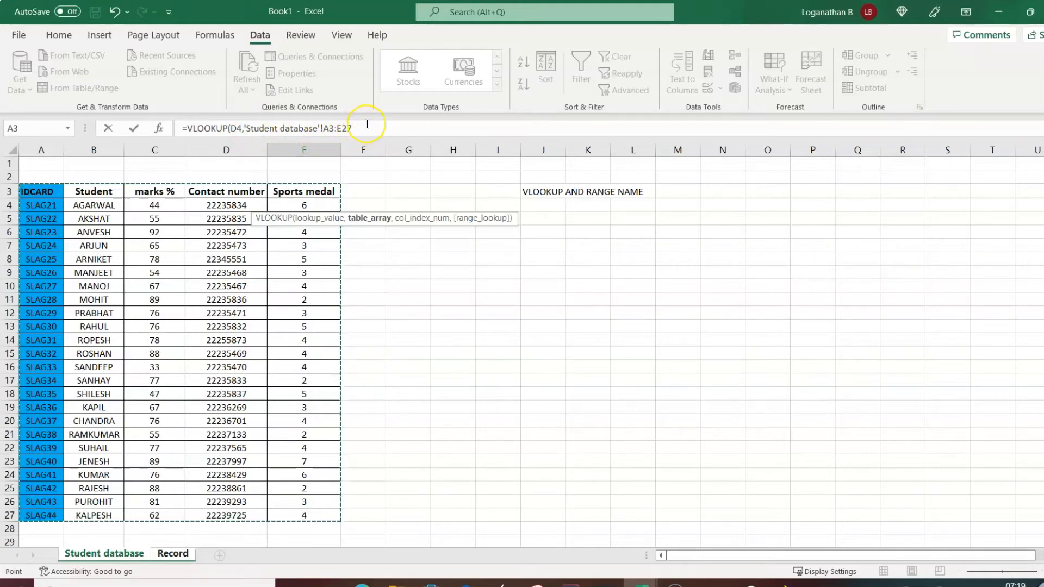
# - Complete the NAME lookup formula with column index 2 and exact match (FALSE), and check it in E4
pyautogui.write(',2')
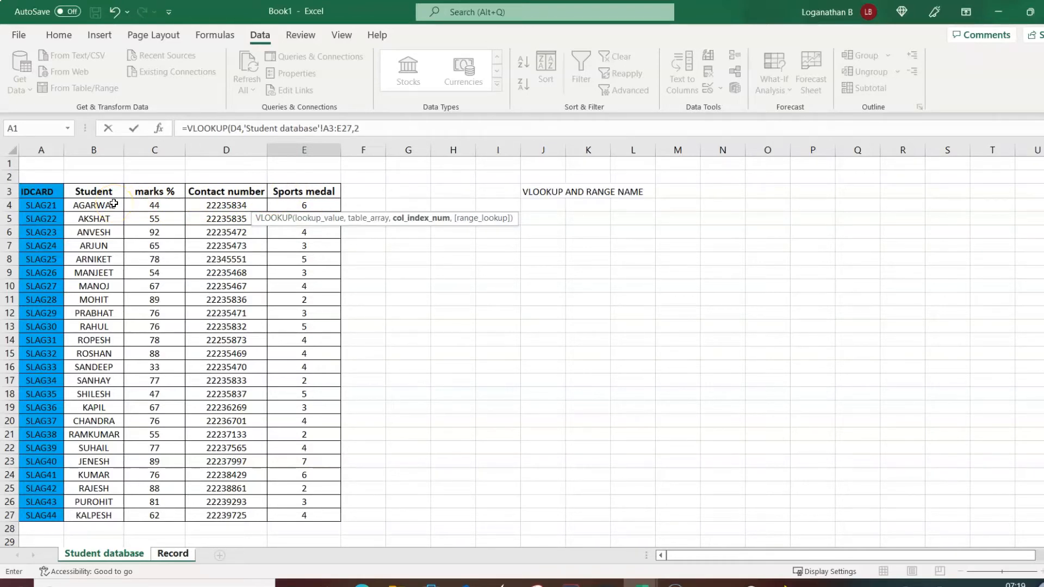
pyautogui.write(',')
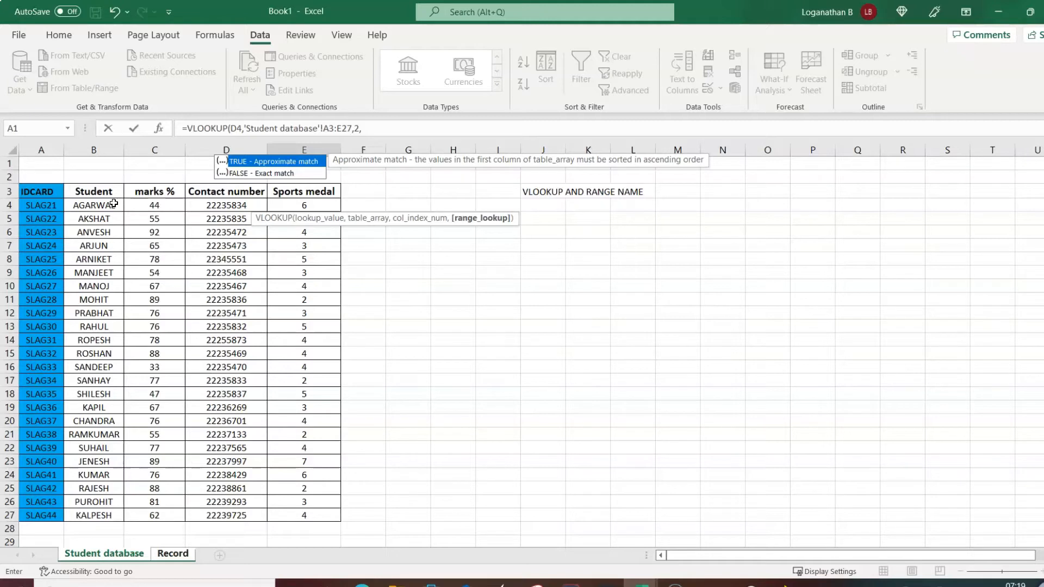
pyautogui.press('Down')
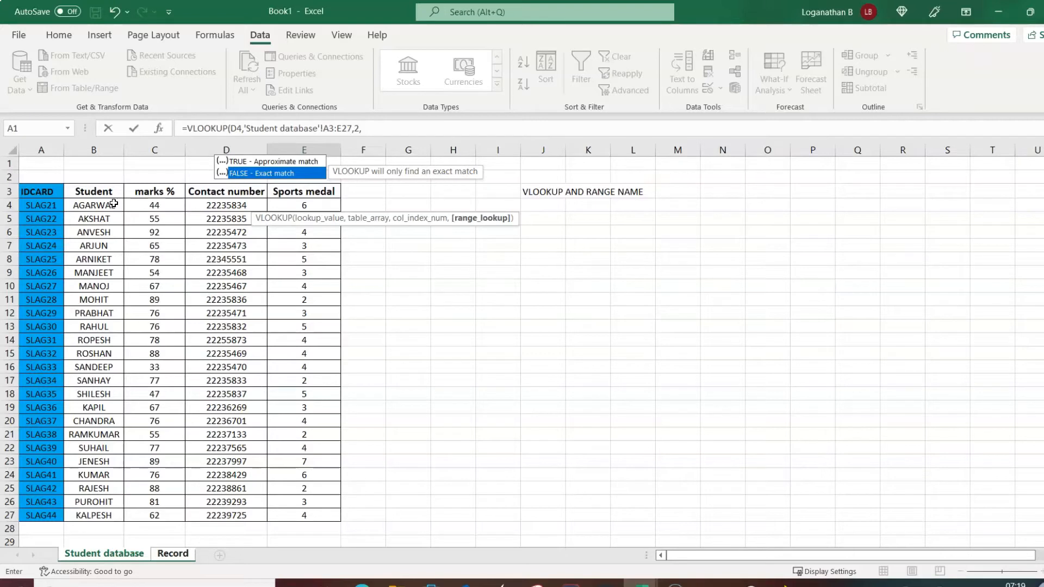
pyautogui.press('Tab')
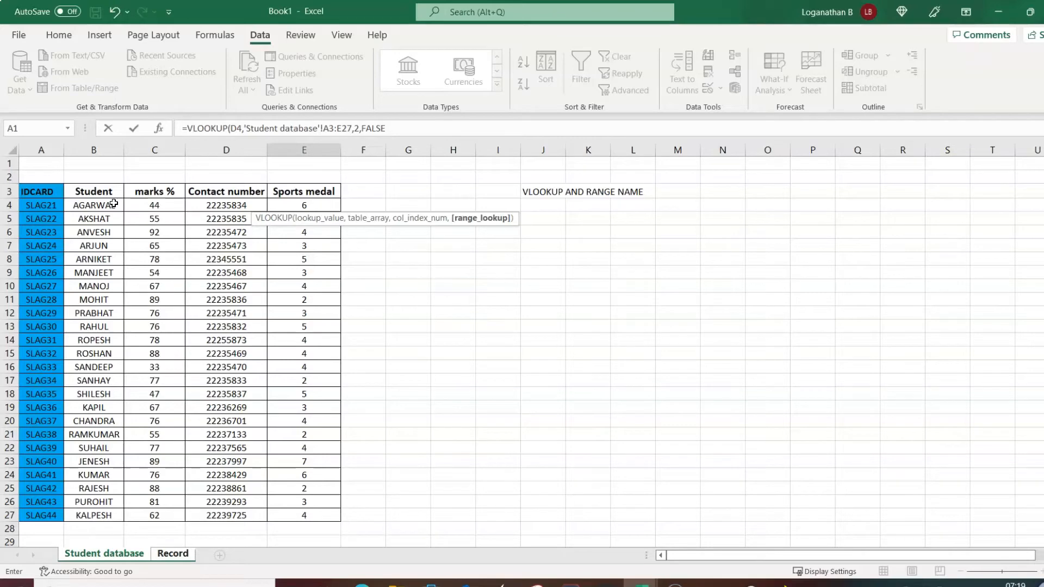
pyautogui.write(')')
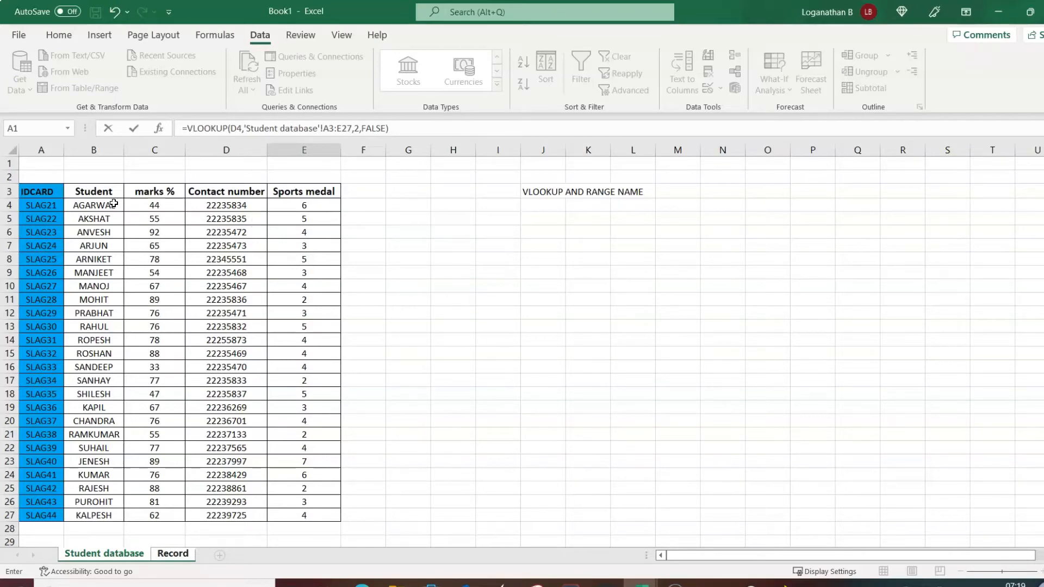
pyautogui.press('Return')
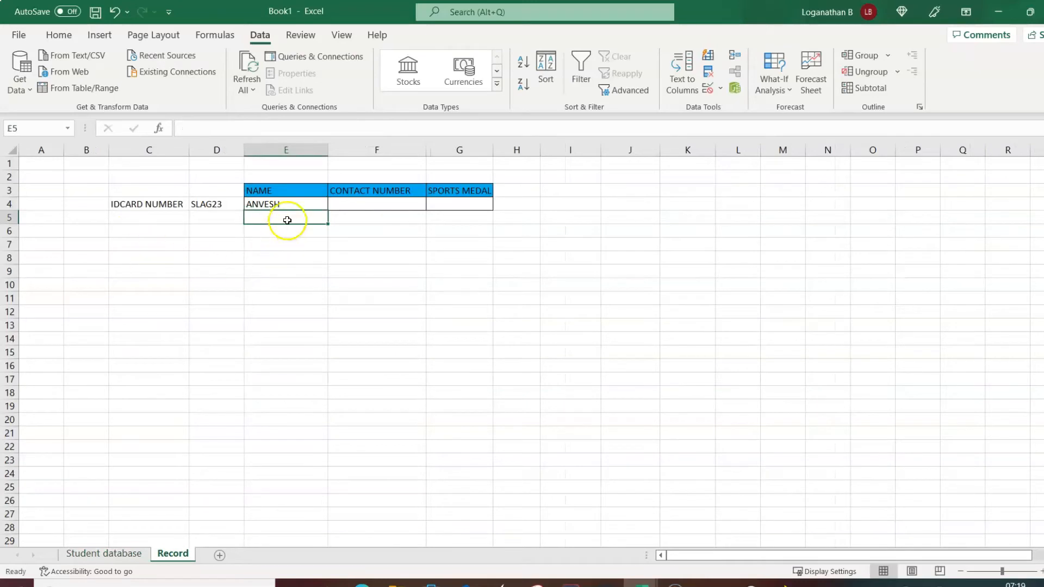
pyautogui.click(299, 203)
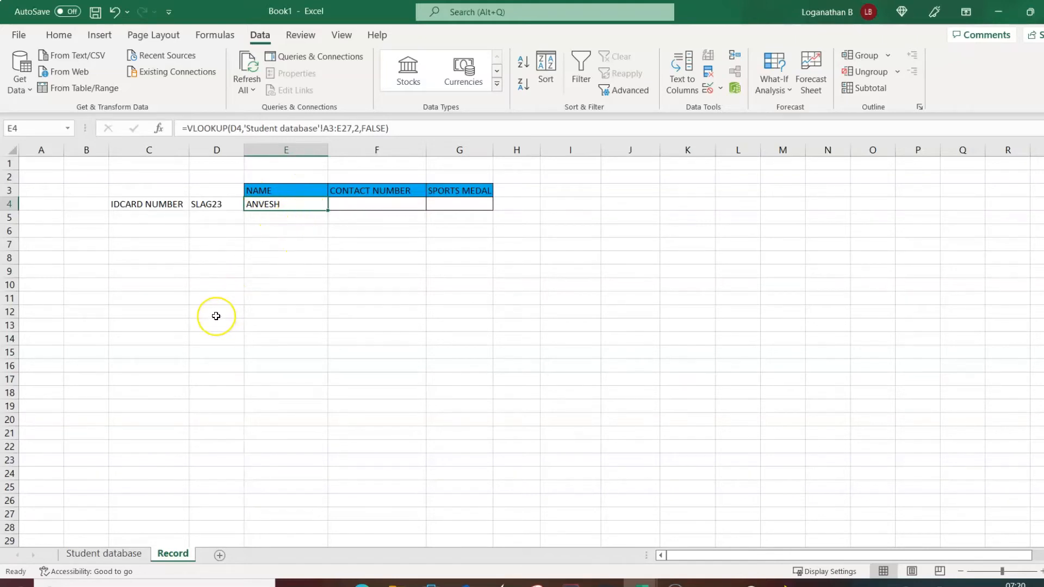
# - Name the range A3:E27 on the Student database sheet STUDENT_DATA
pyautogui.click(374, 205)
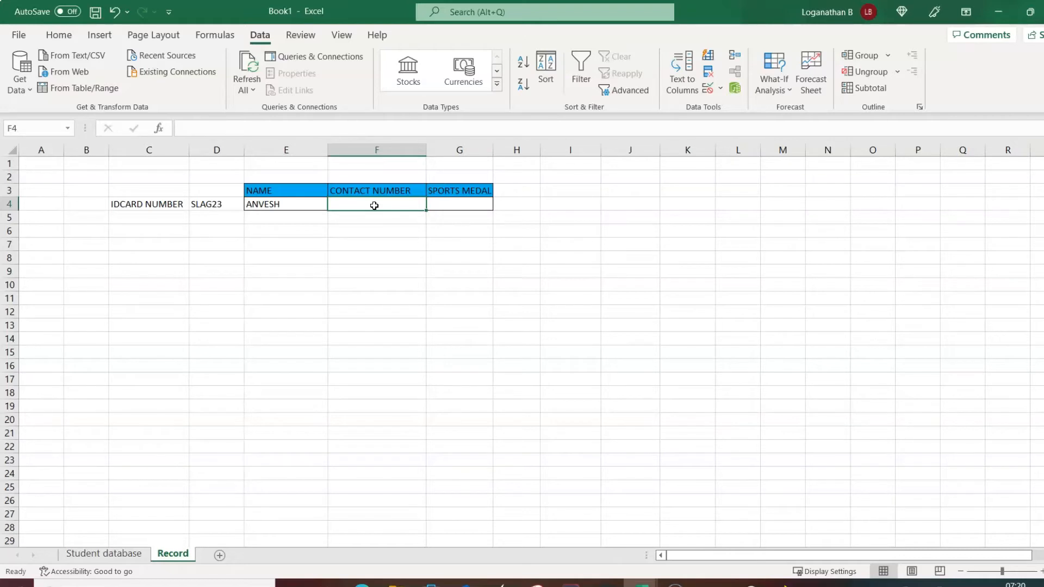
pyautogui.click(119, 554)
pyautogui.click(559, 269)
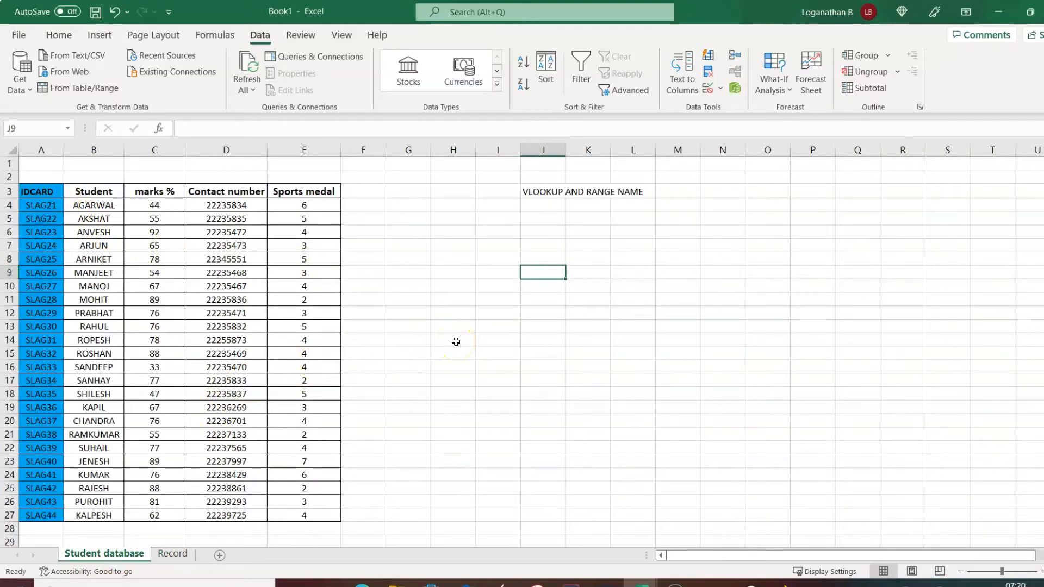
pyautogui.click(38, 191)
pyautogui.moveTo(38, 191); pyautogui.dragTo(311, 511)
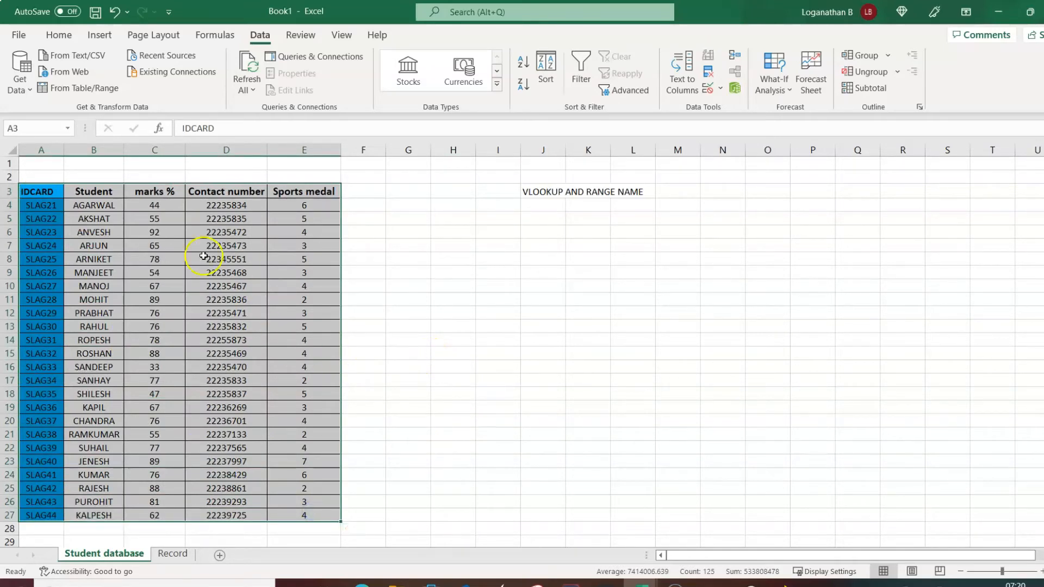
pyautogui.click(45, 128)
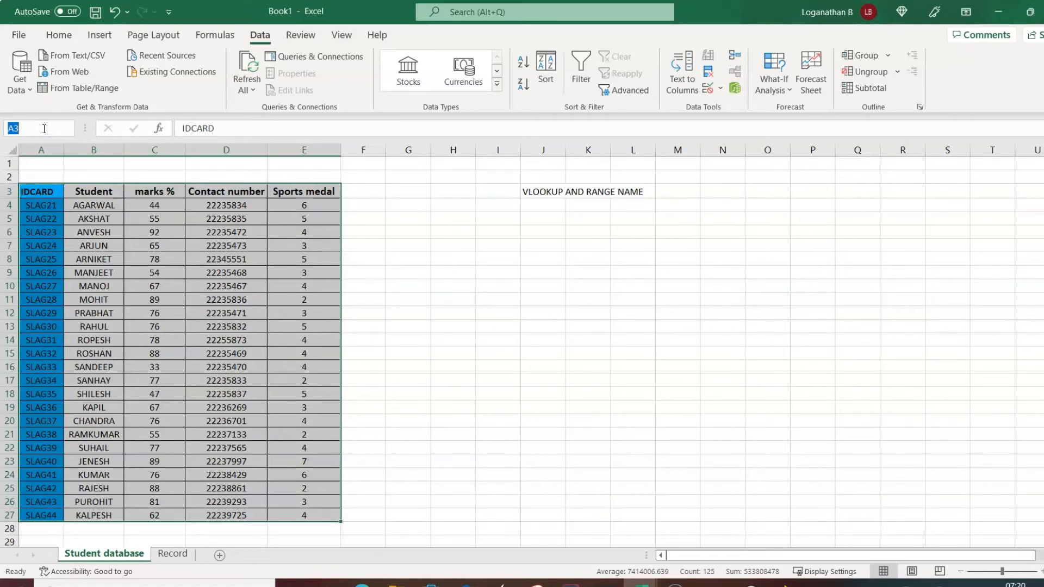
pyautogui.write('STUDENT_DATA')
pyautogui.press('Return')
pyautogui.click(529, 339)
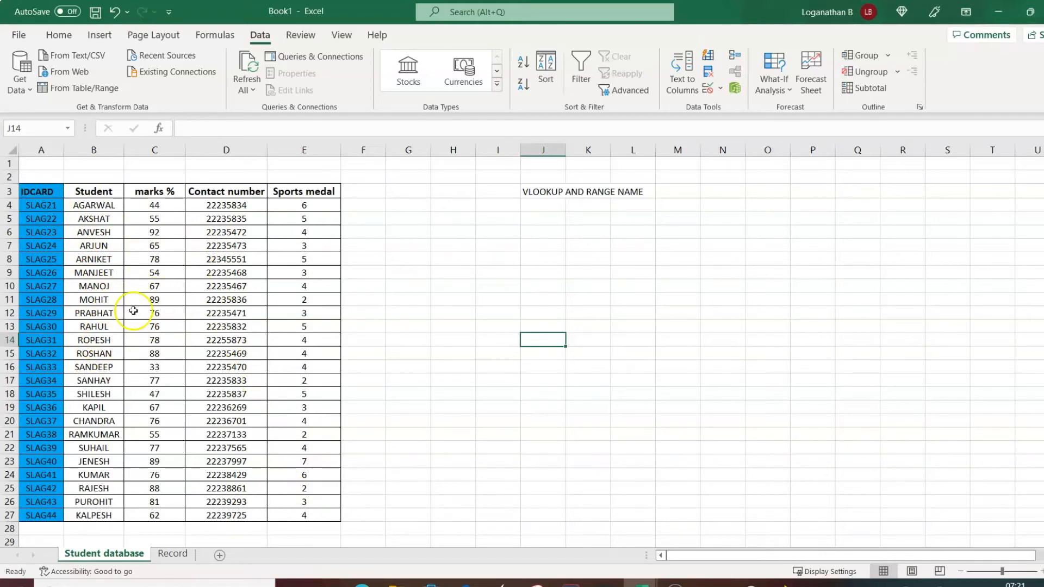
# - On the Record sheet, begin a VLOOKUP formula in the CONTACT NUMBER cell F4 with D4 as lookup value
pyautogui.click(155, 283)
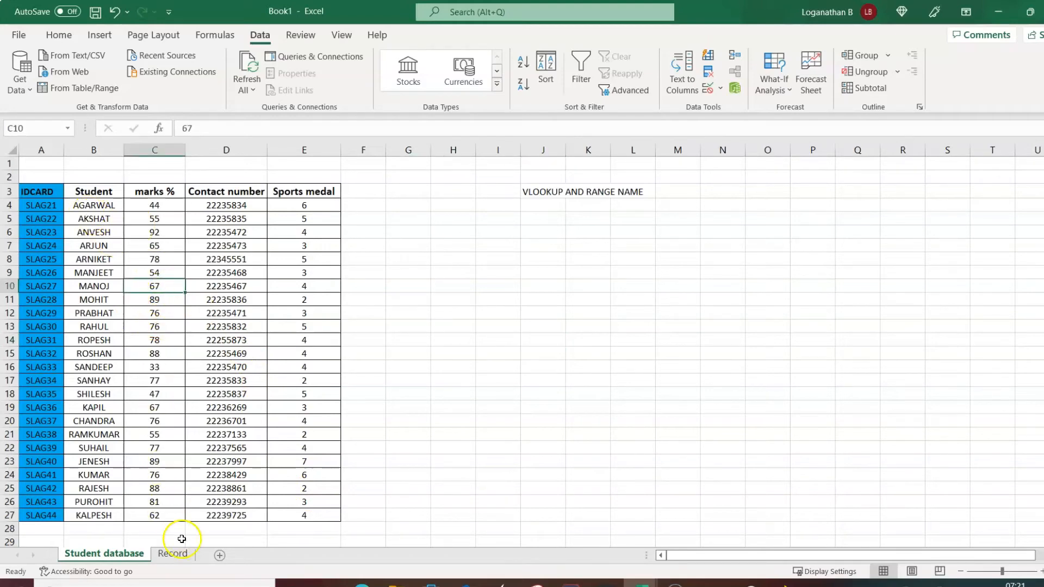
pyautogui.click(172, 555)
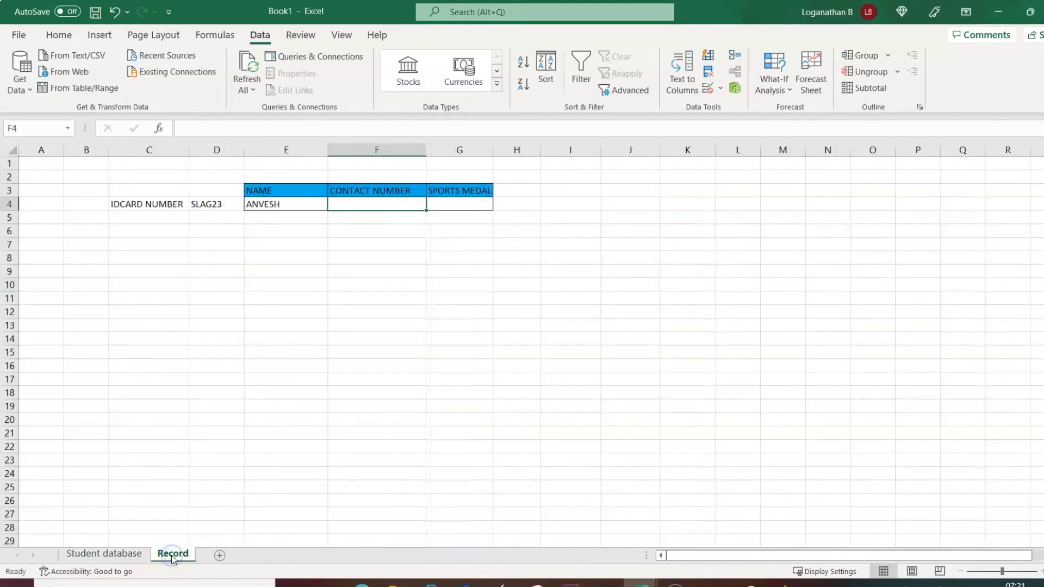
pyautogui.click(125, 554)
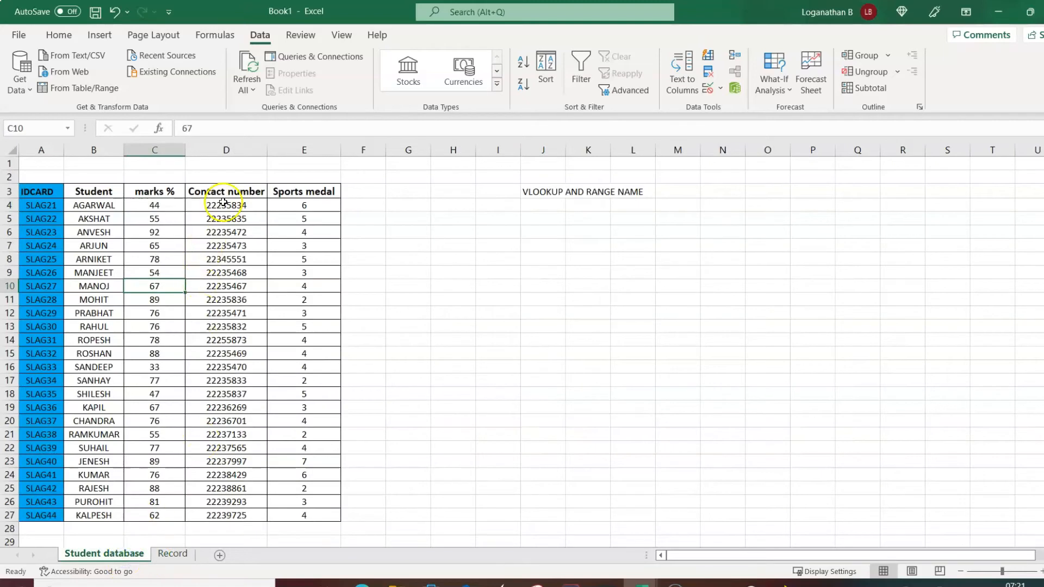
pyautogui.click(174, 554)
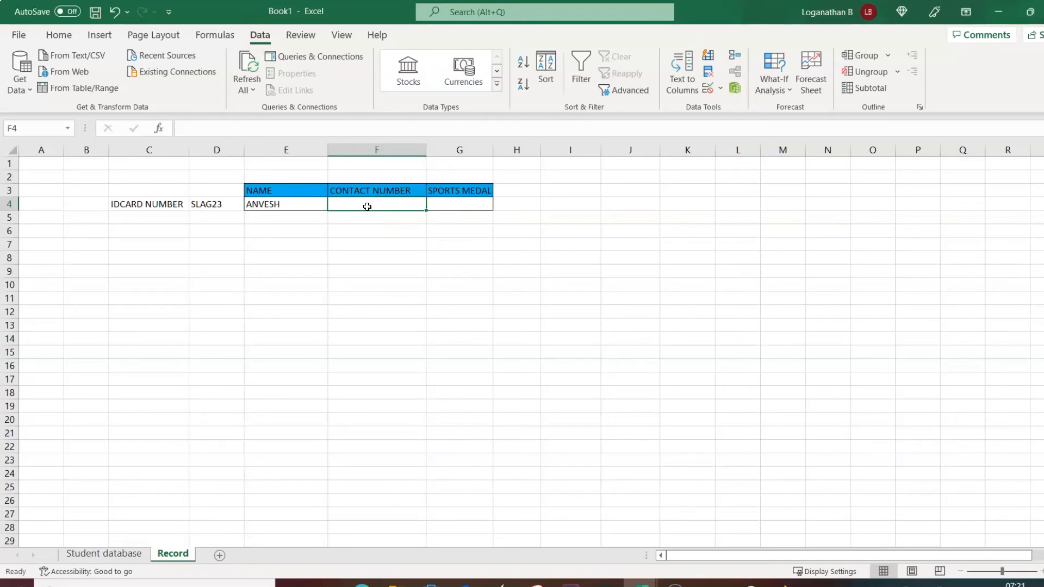
pyautogui.write('=')
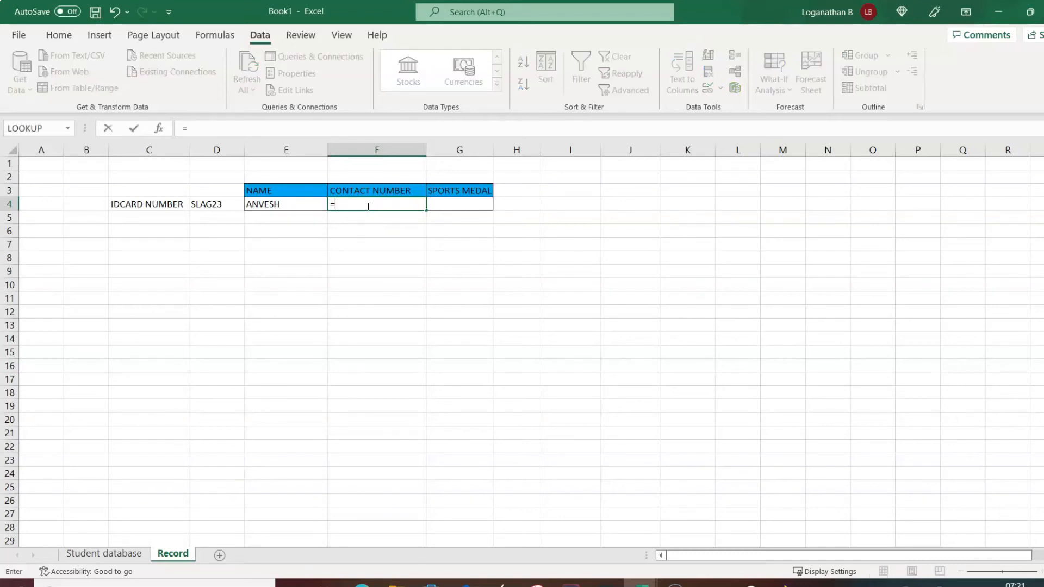
pyautogui.write('VLOO')
pyautogui.press('Tab')
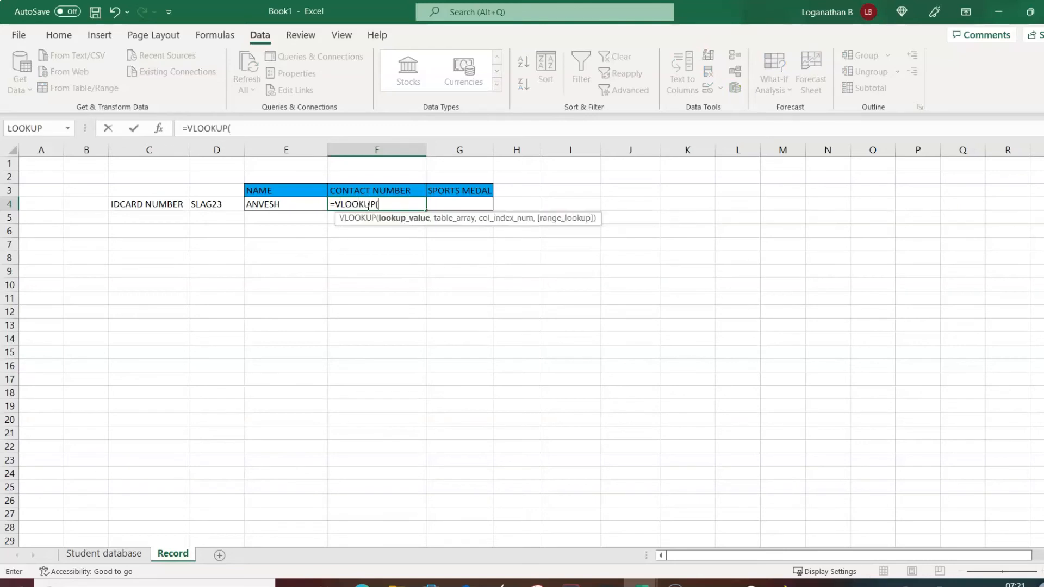
pyautogui.click(220, 206)
pyautogui.write(',')
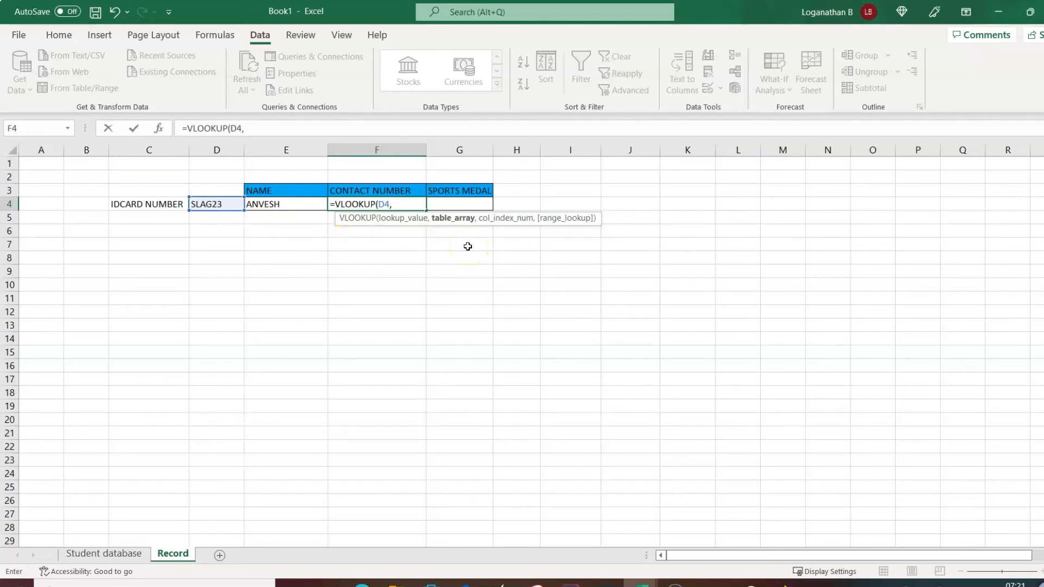
# - Complete the contact number lookup with the Student database named range STUDENT_DATA as table array, column index 4 and exact match (FALSE)
pyautogui.click(97, 553)
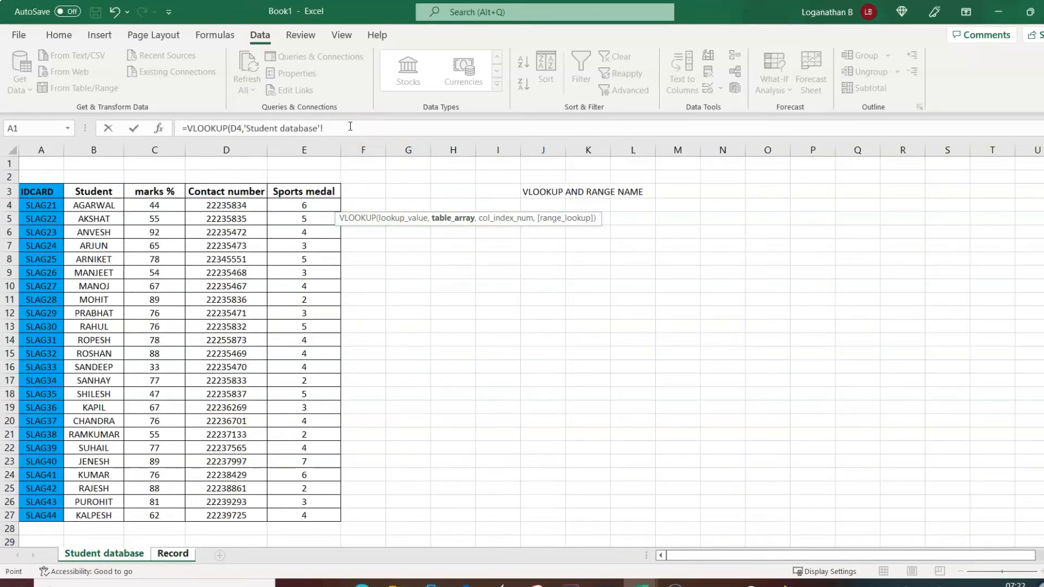
pyautogui.click(350, 128)
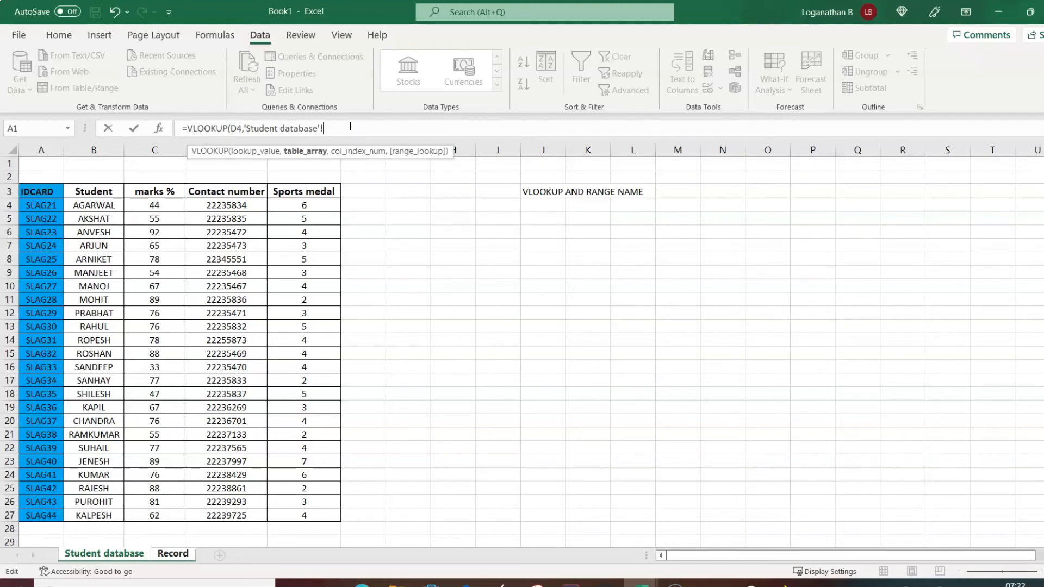
pyautogui.write('STUDENT_DATA')
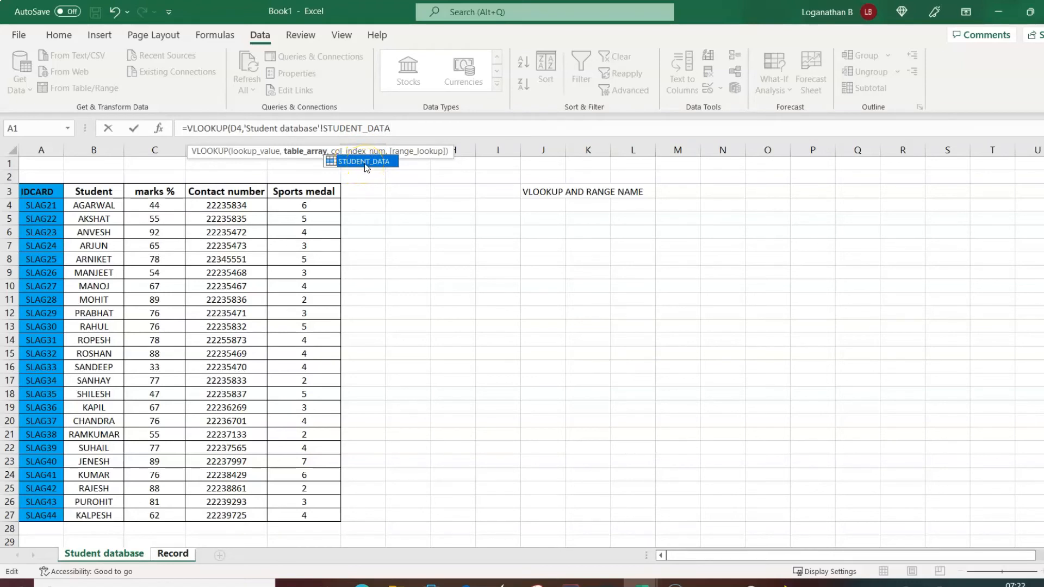
pyautogui.write(',')
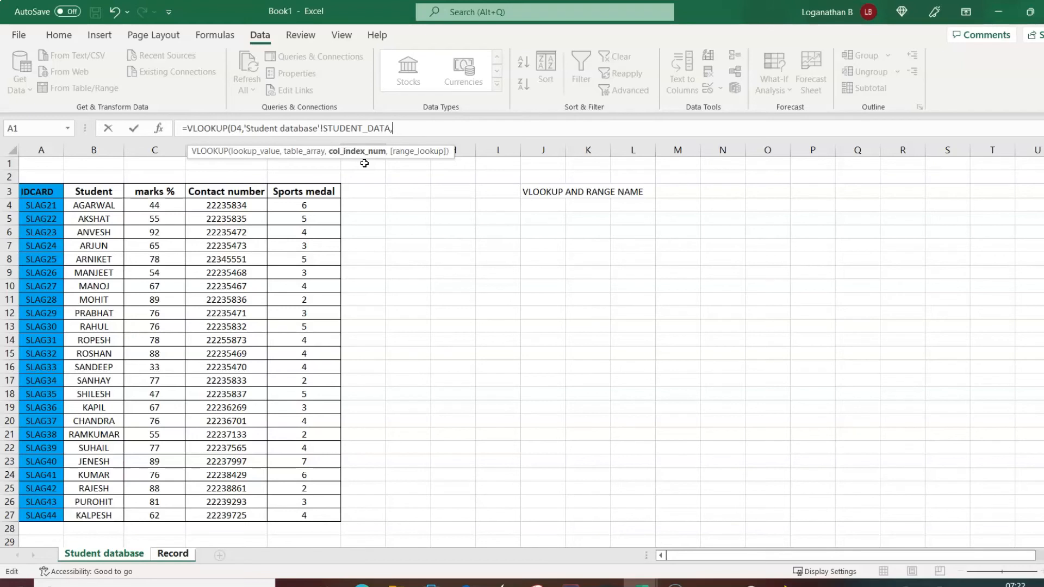
pyautogui.write(',')
pyautogui.press('Down')
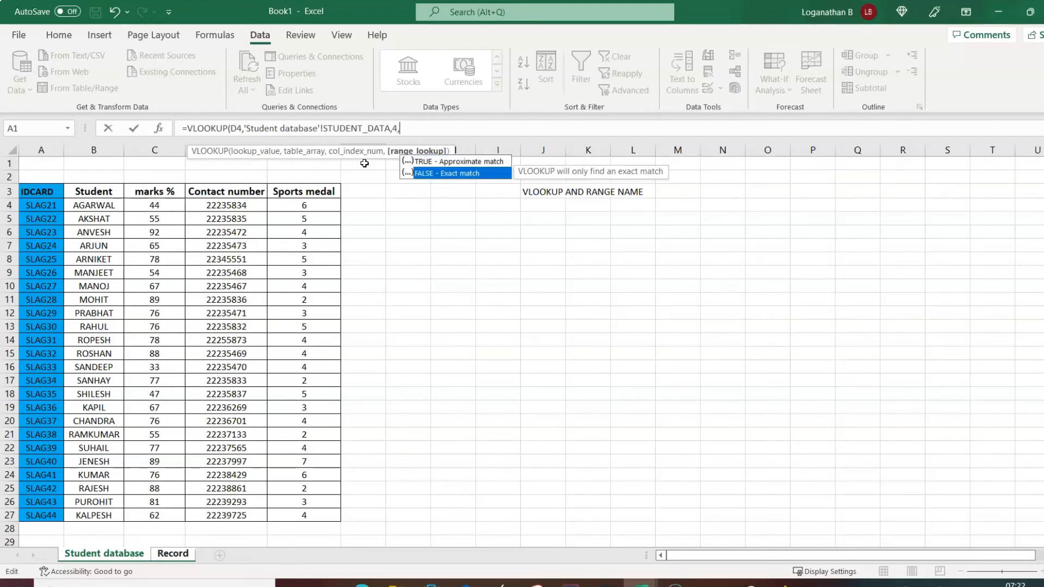
pyautogui.press('Tab')
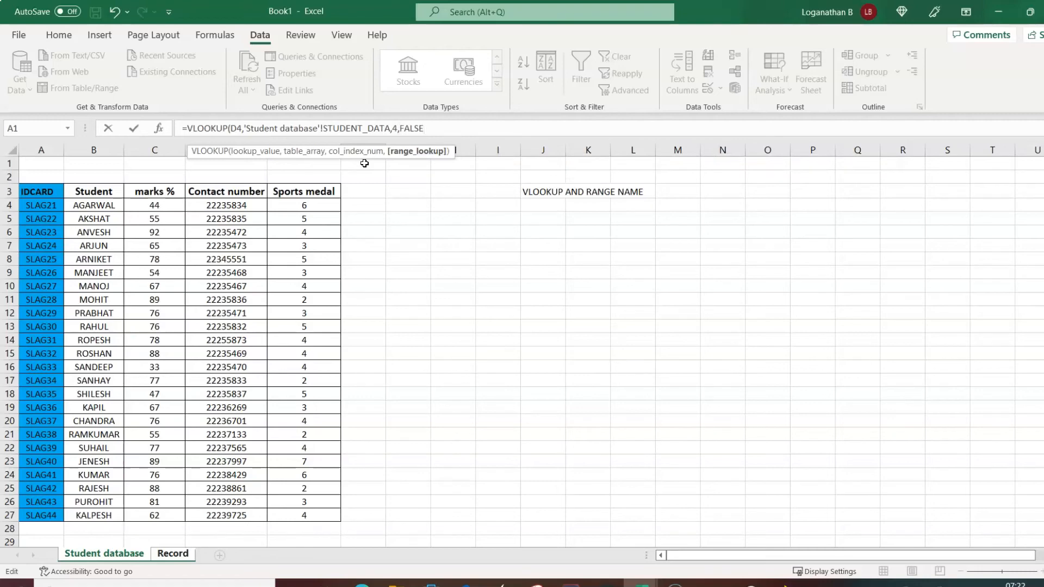
pyautogui.write(')')
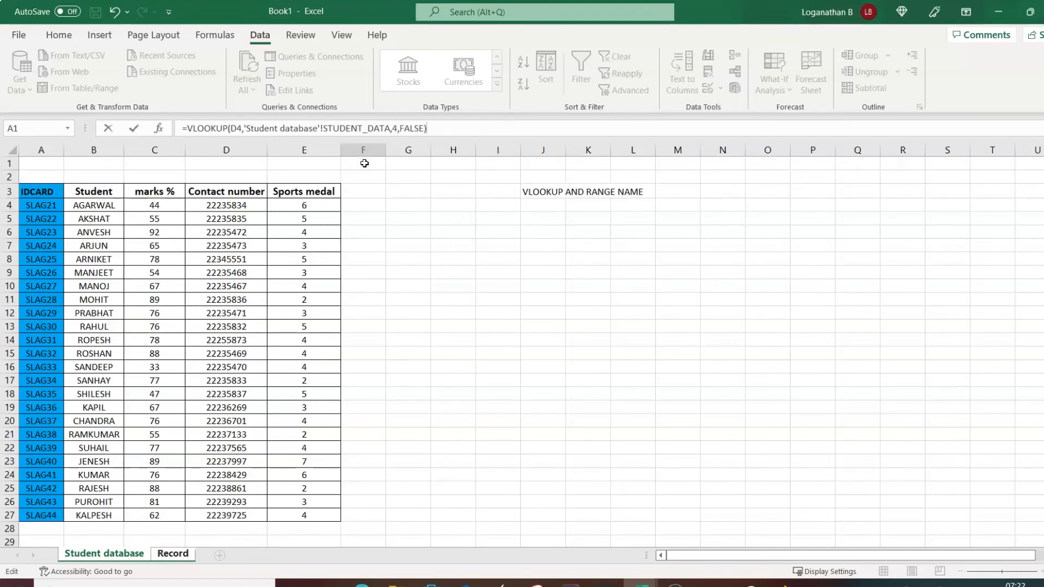
pyautogui.press('Return')
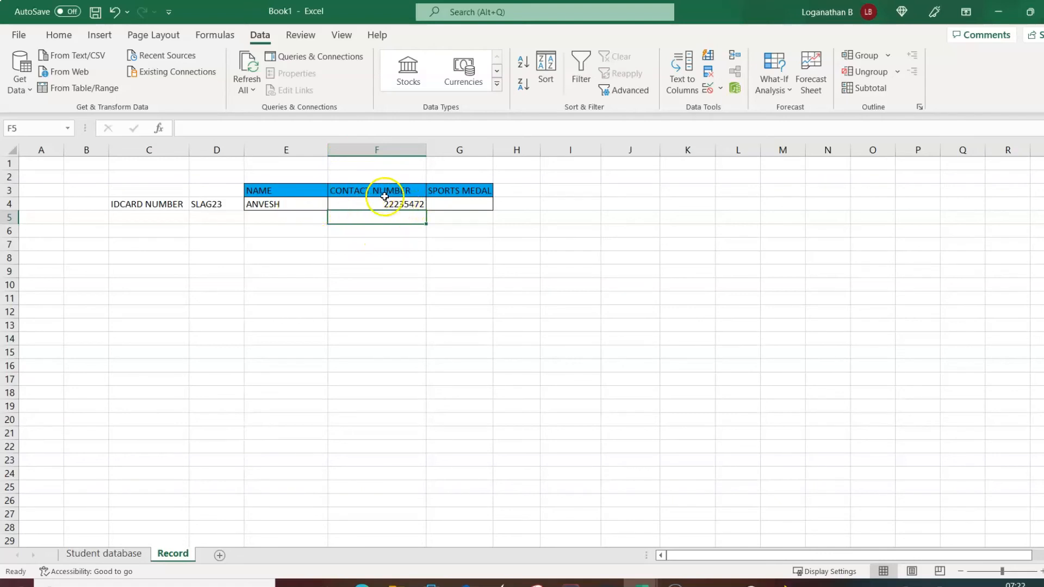
# - Begin a VLOOKUP formula in the SPORTS MEDAL cell G4 with D4 as lookup value
pyautogui.click(452, 204)
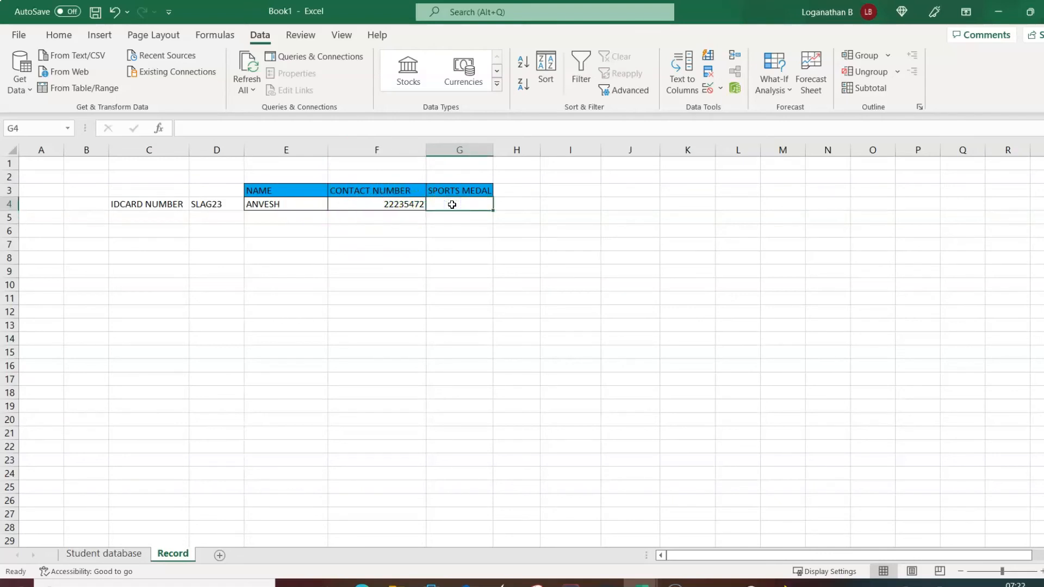
pyautogui.write('=V')
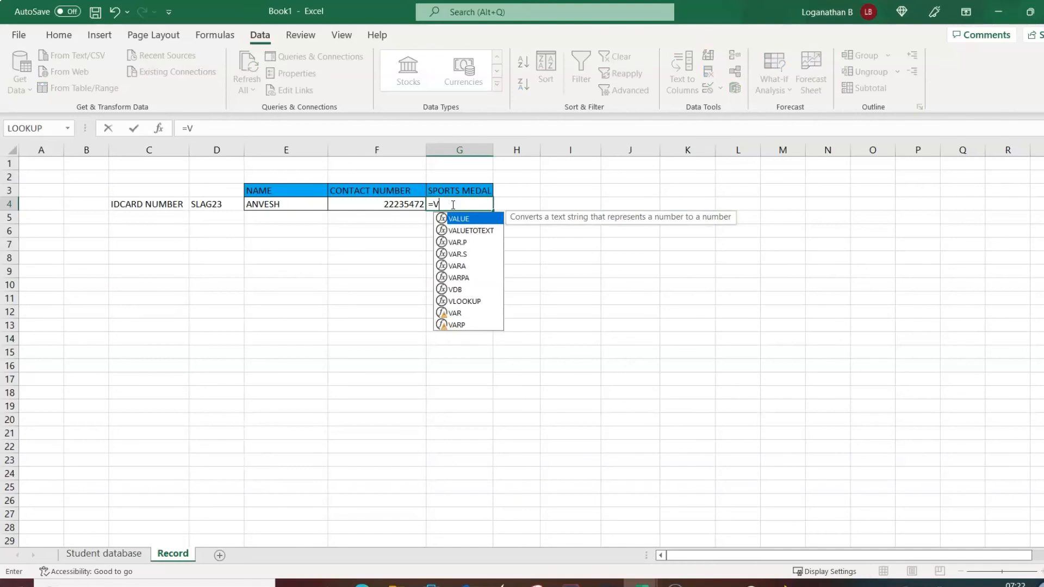
pyautogui.write('LOOK')
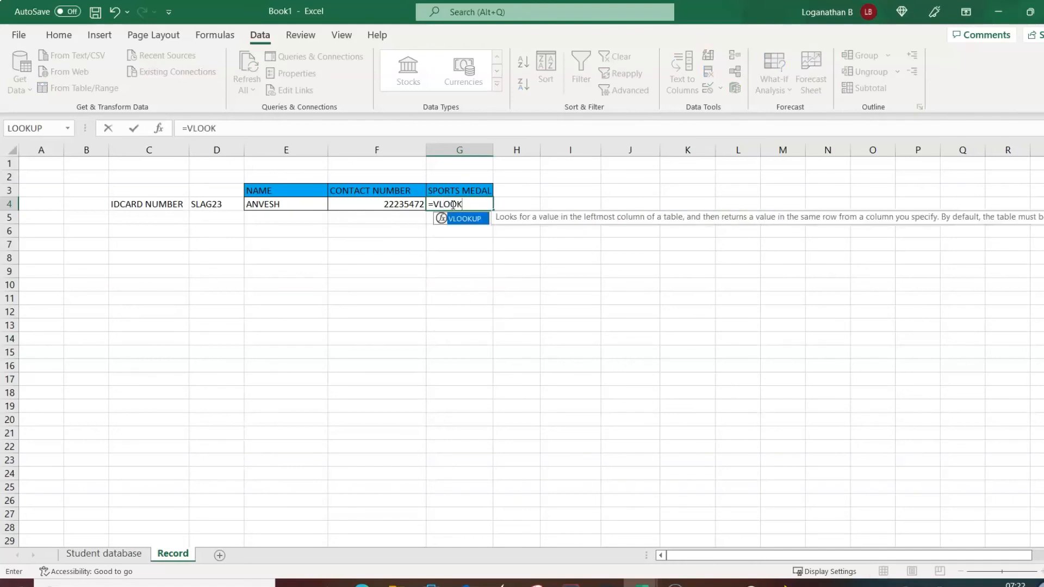
pyautogui.write('UP(')
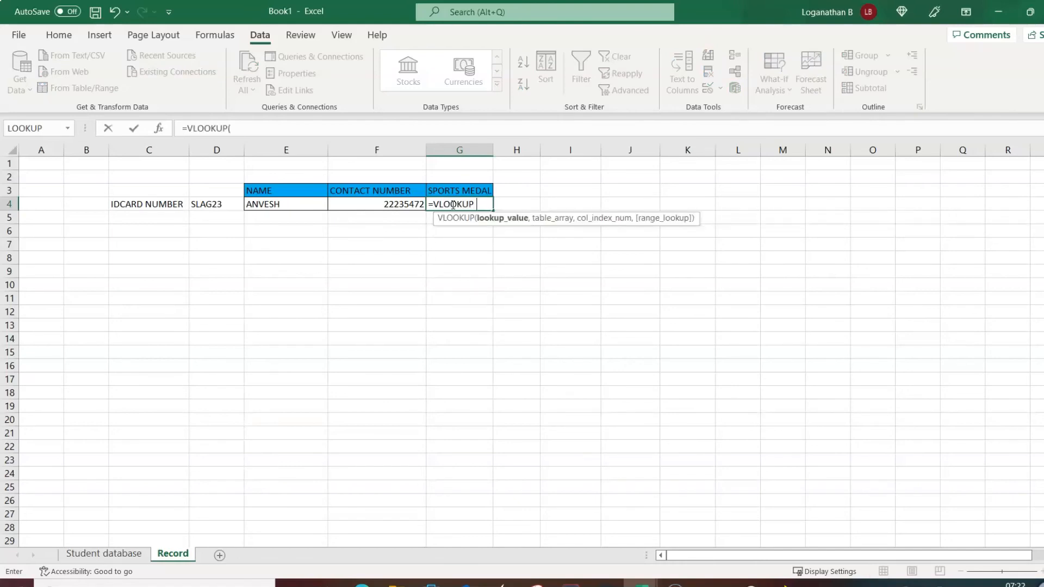
pyautogui.click(221, 205)
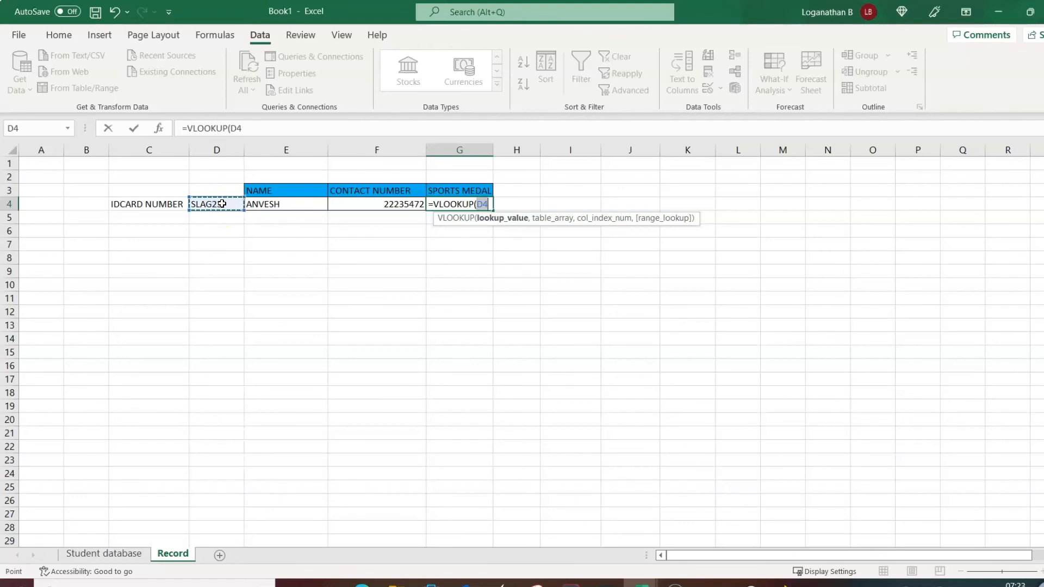
pyautogui.write(',')
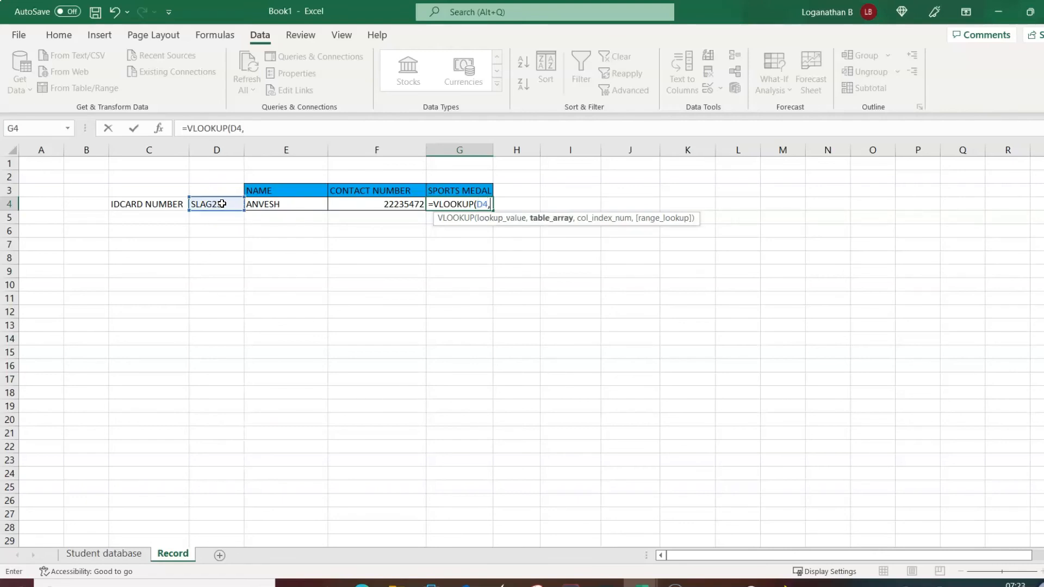
# - Complete the sports medal lookup with the Student database named range STUDENT_DATA as table array, column index 5 and exact match (FALSE)
pyautogui.click(104, 553)
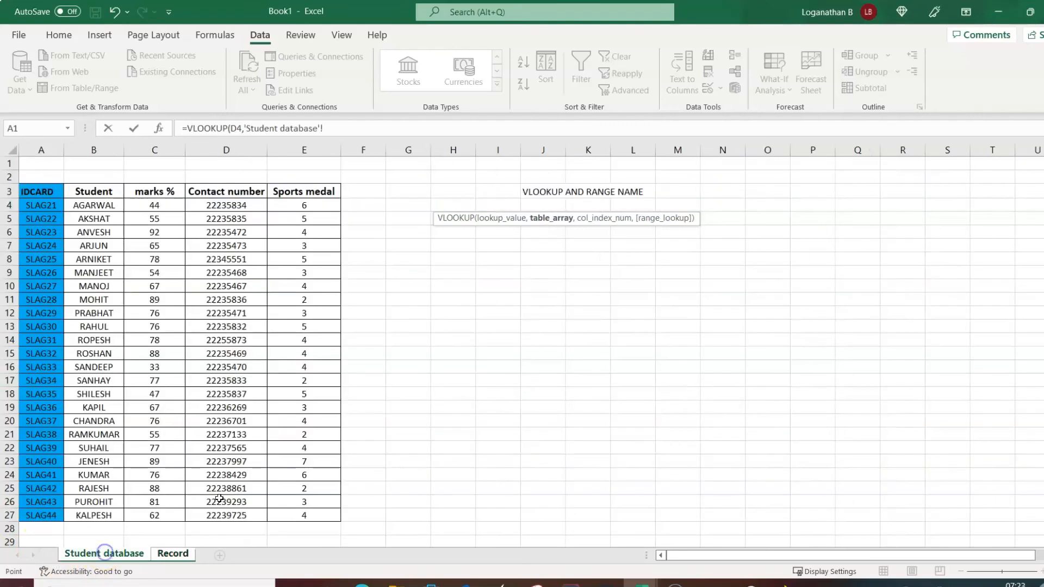
pyautogui.click(339, 128)
pyautogui.write('STUDENT')
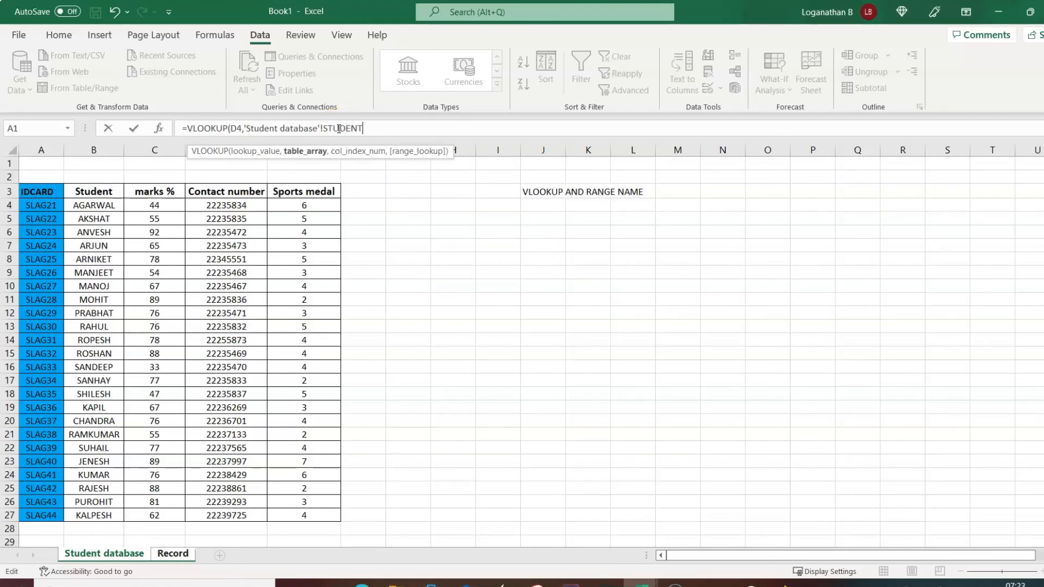
pyautogui.write('_DATA,5')
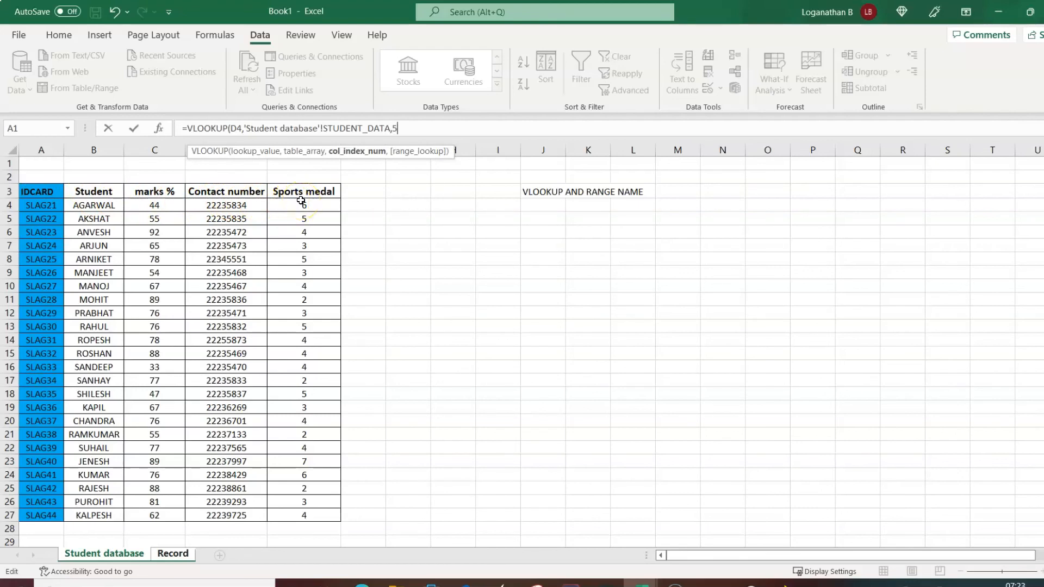
pyautogui.write(',')
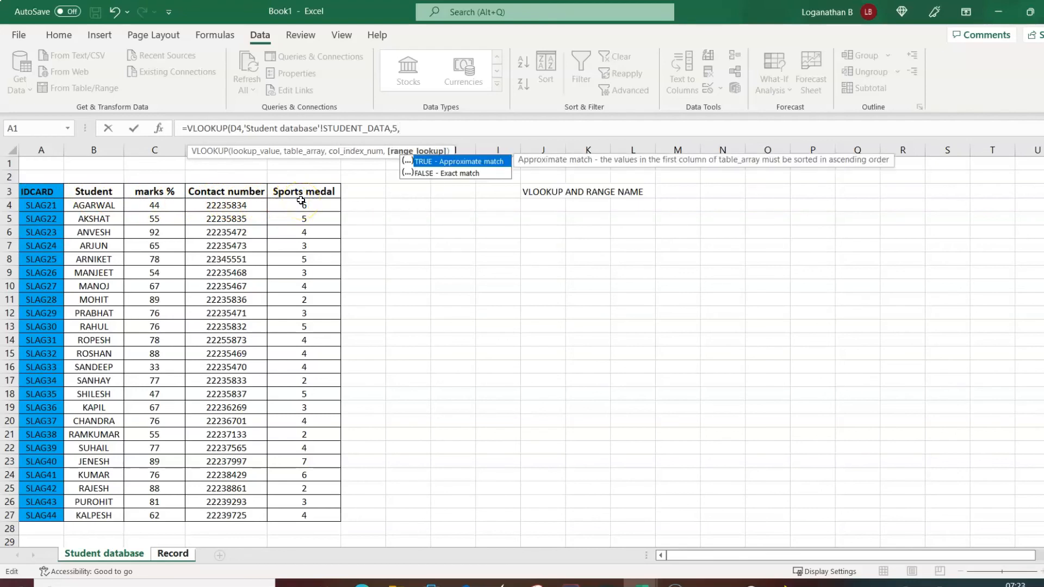
pyautogui.press('Down')
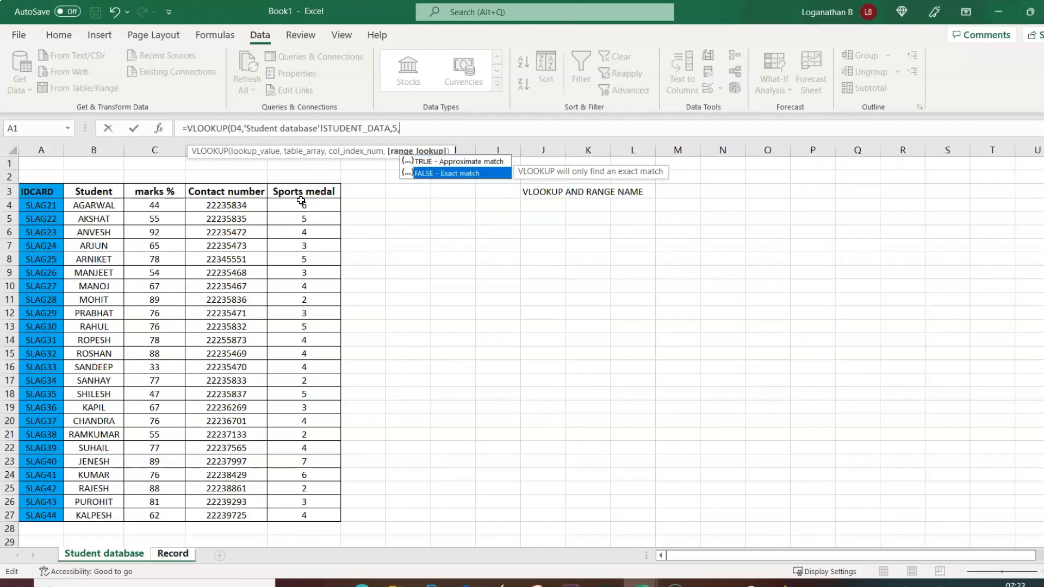
pyautogui.press('Tab')
pyautogui.write(')')
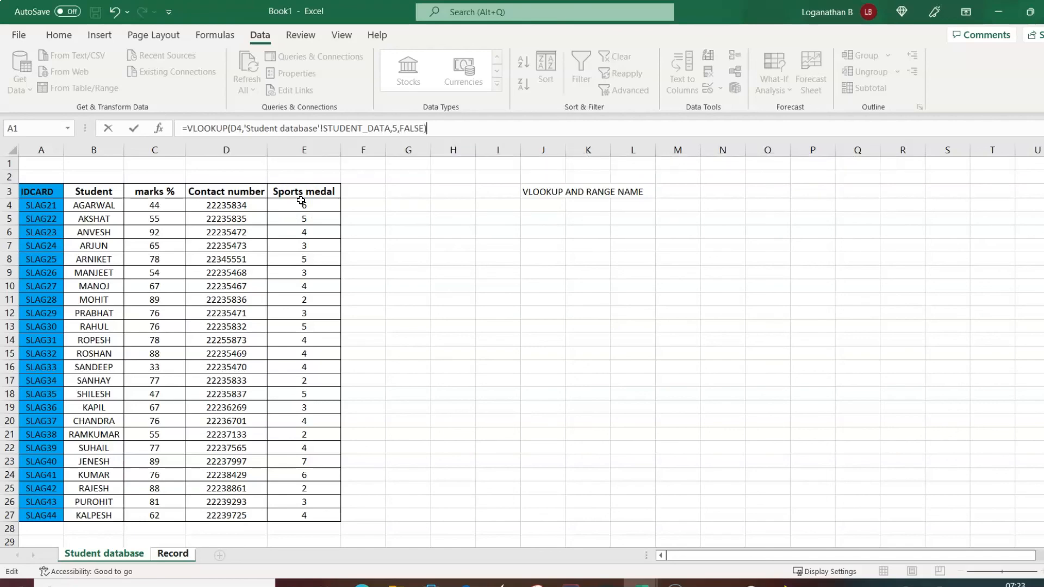
pyautogui.press('Return')
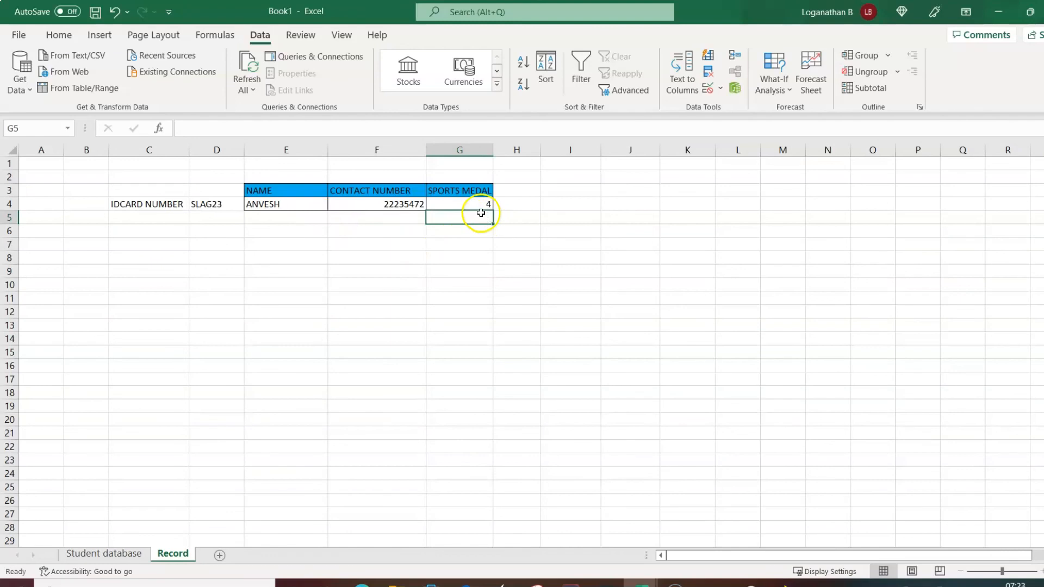
# - Review the formulas in E4 and F4, and test the lookups by choosing the ID card number five entries further down in D4
pyautogui.click(274, 206)
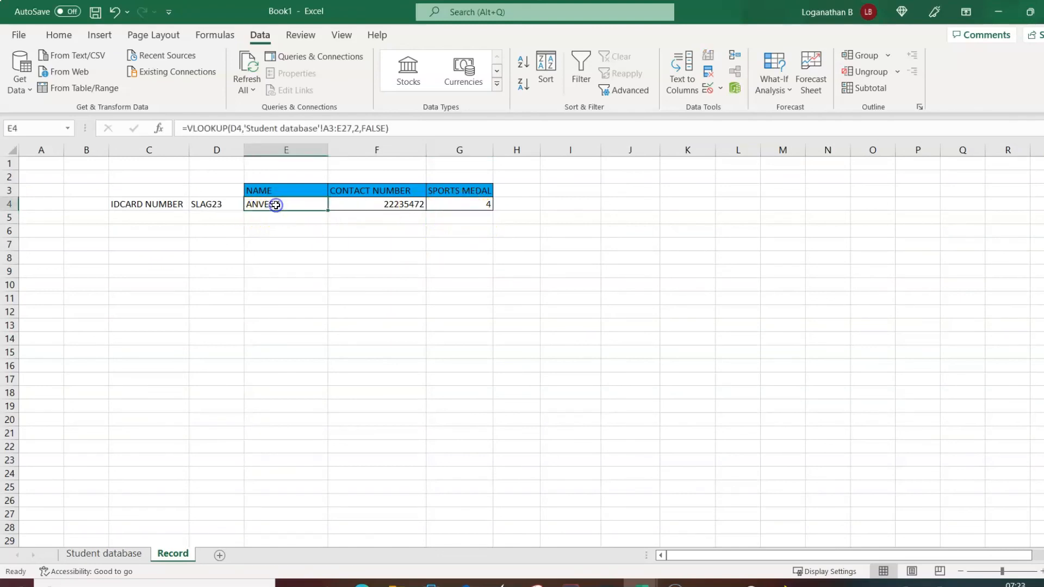
pyautogui.click(391, 206)
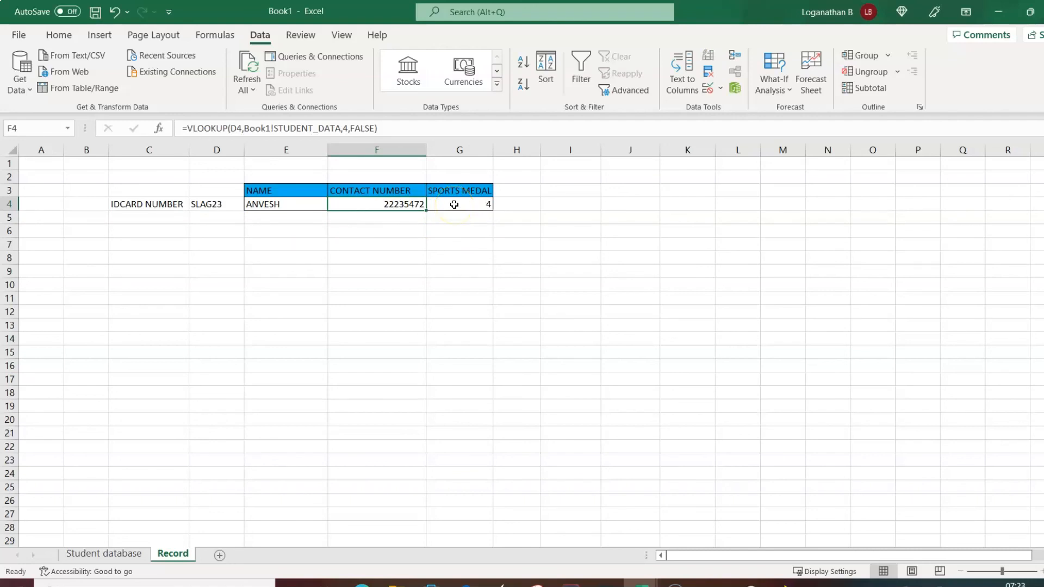
pyautogui.click(222, 208)
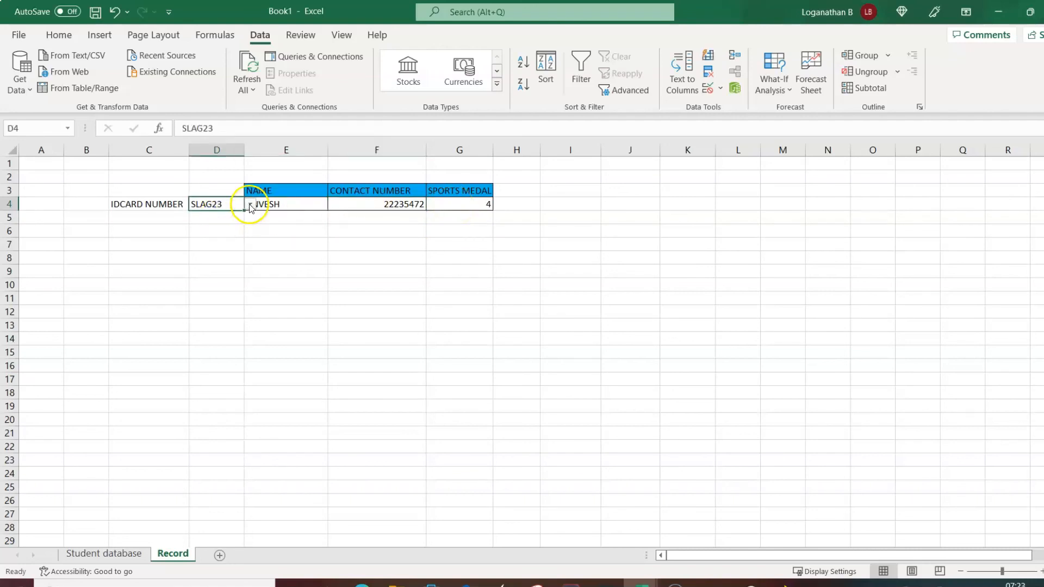
pyautogui.click(250, 204)
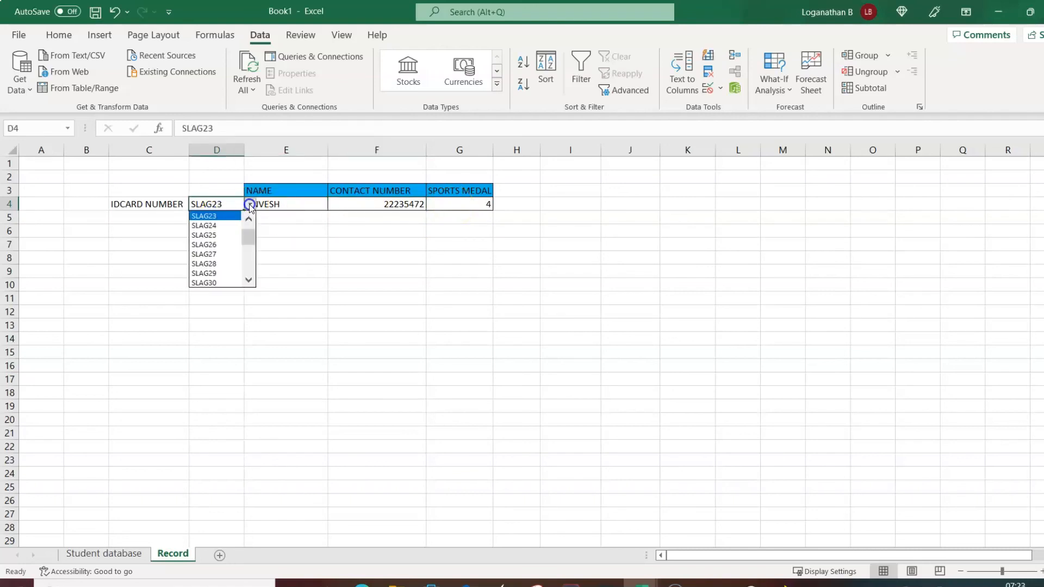
pyautogui.click(220, 264)
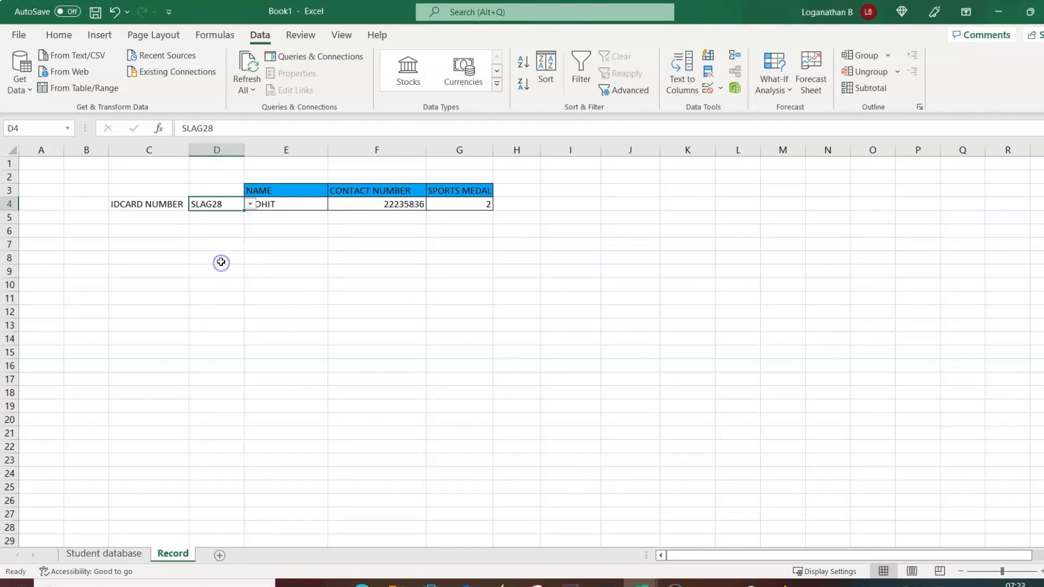
pyautogui.click(310, 244)
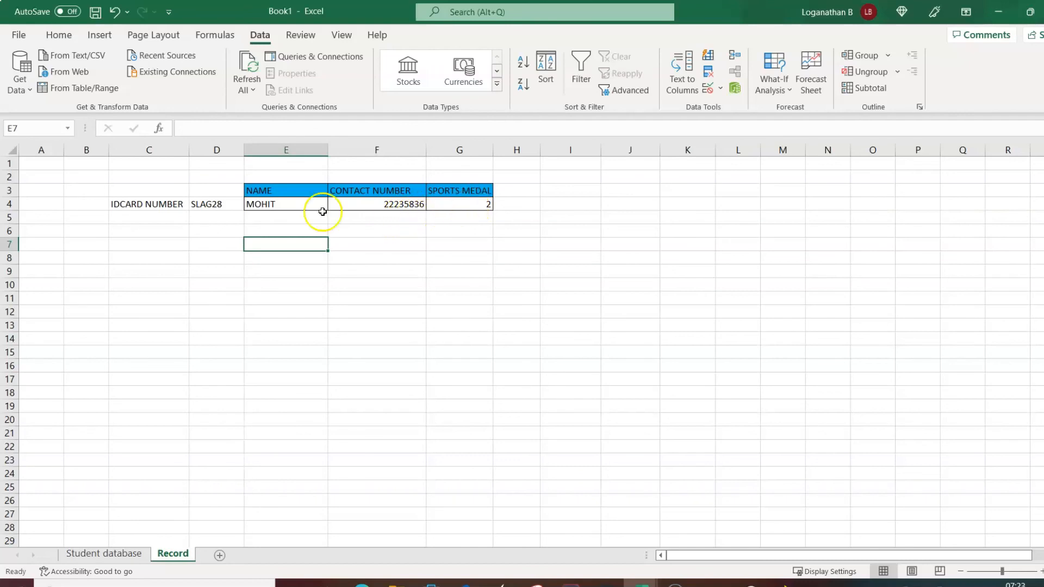
# - Test the lookups again by choosing the last ID card number on the list for cell D4
pyautogui.click(225, 205)
pyautogui.click(250, 205)
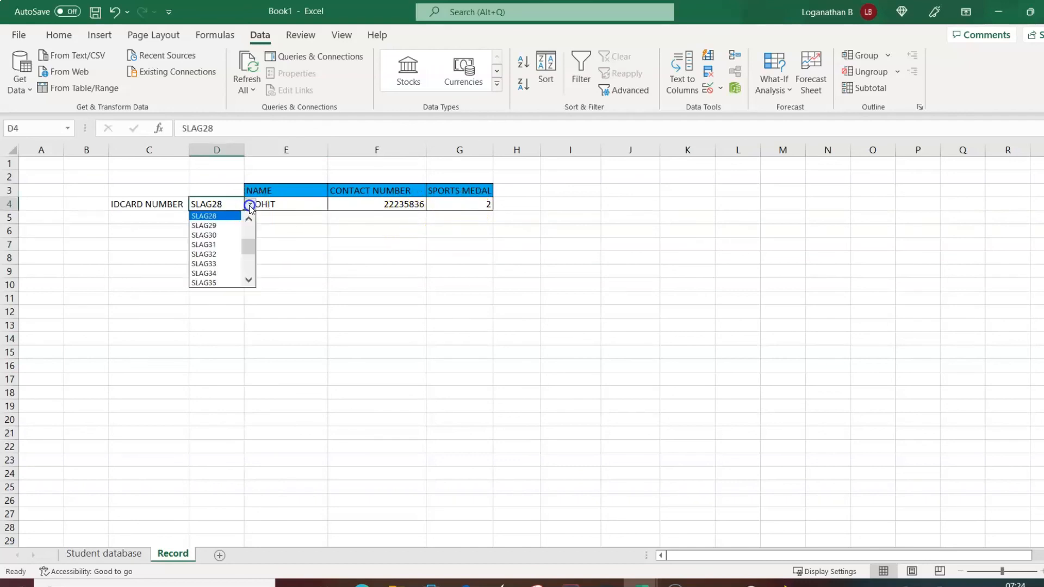
pyautogui.moveTo(249, 223); pyautogui.dragTo(252, 269)
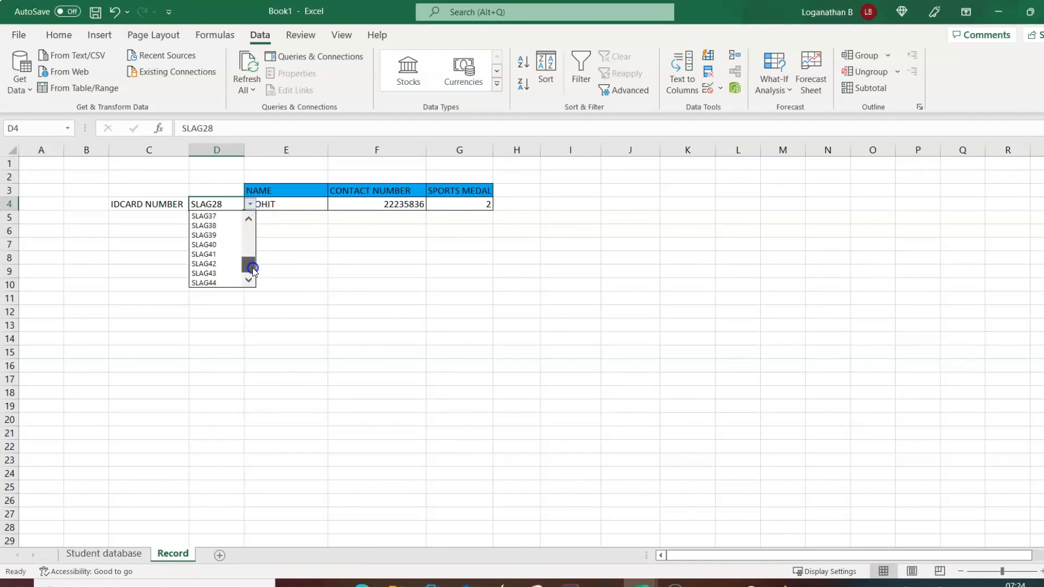
pyautogui.click(205, 282)
pyautogui.click(319, 248)
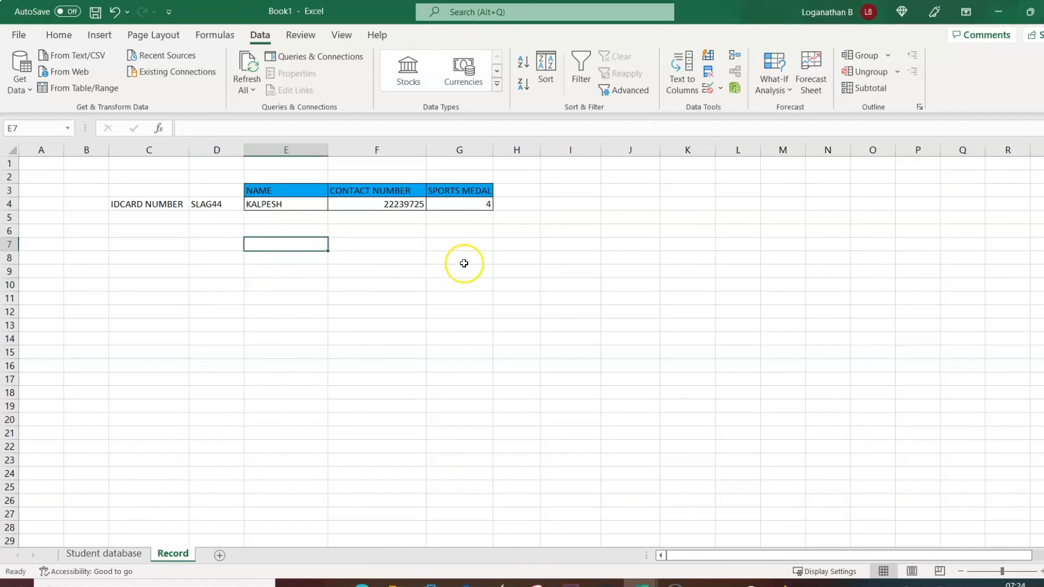